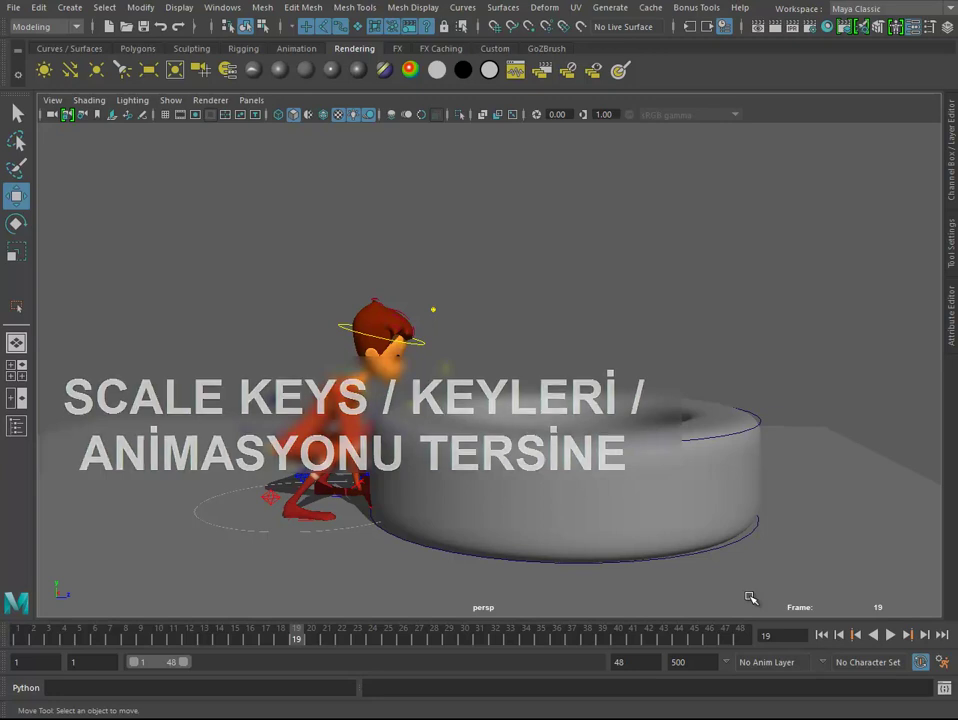
Play the crouch animation from frame 1 and change the playback end frame from 48 to 38.
click(17, 635)
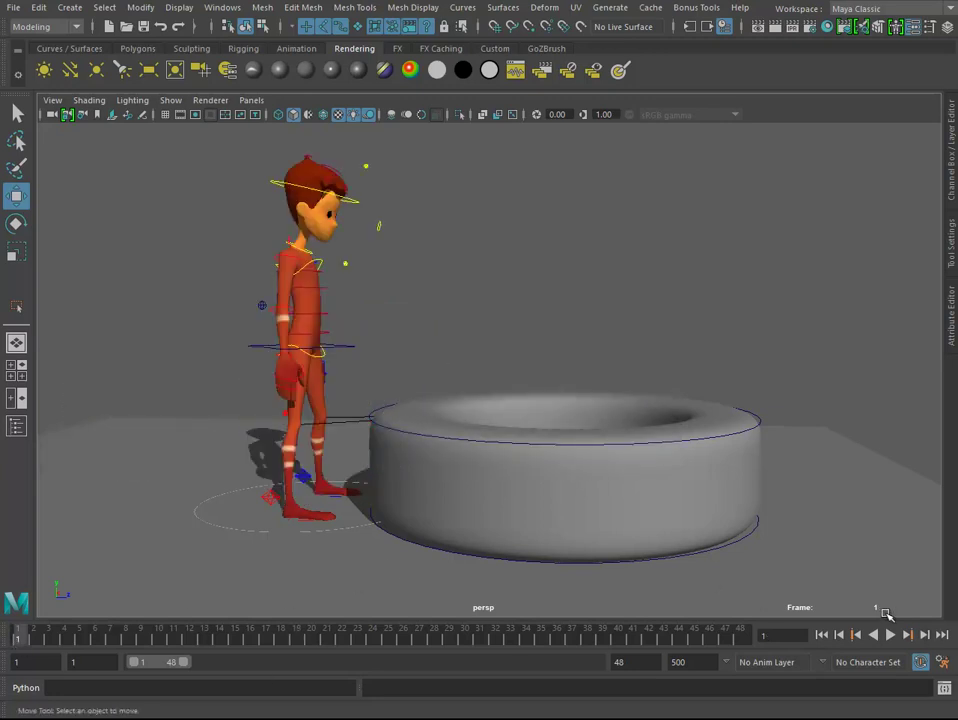
click(890, 634)
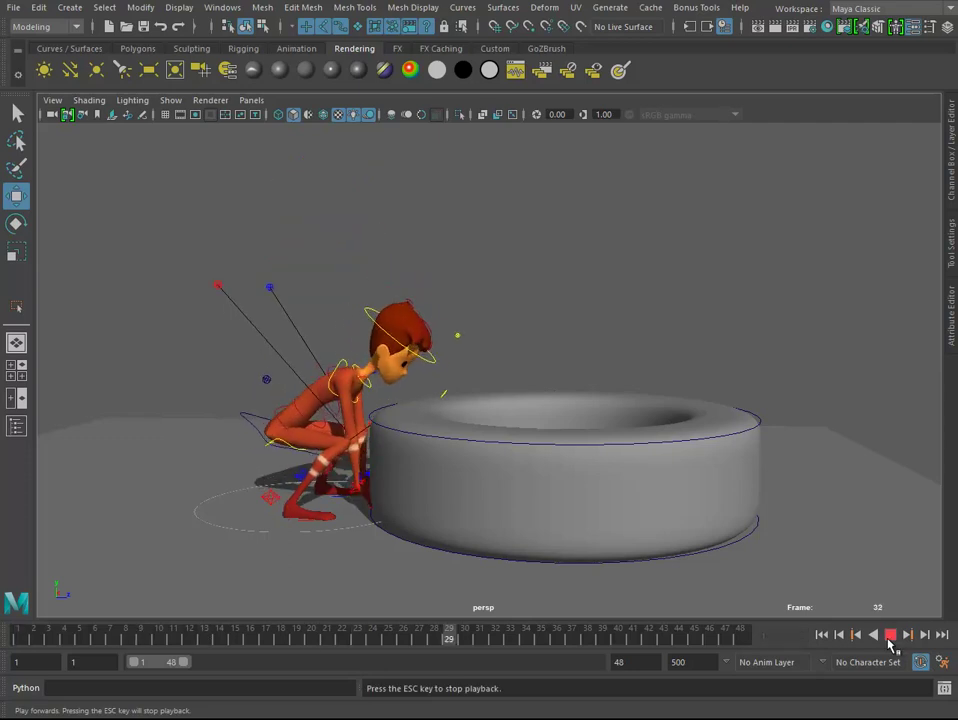
double_click(618, 662)
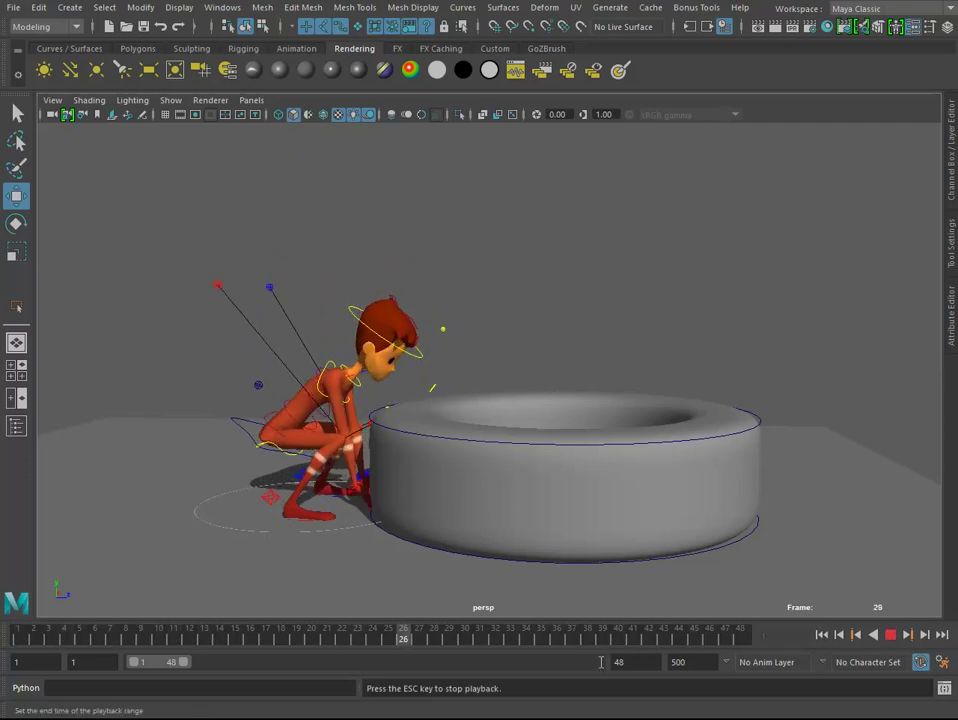
text(30)
key(Return)
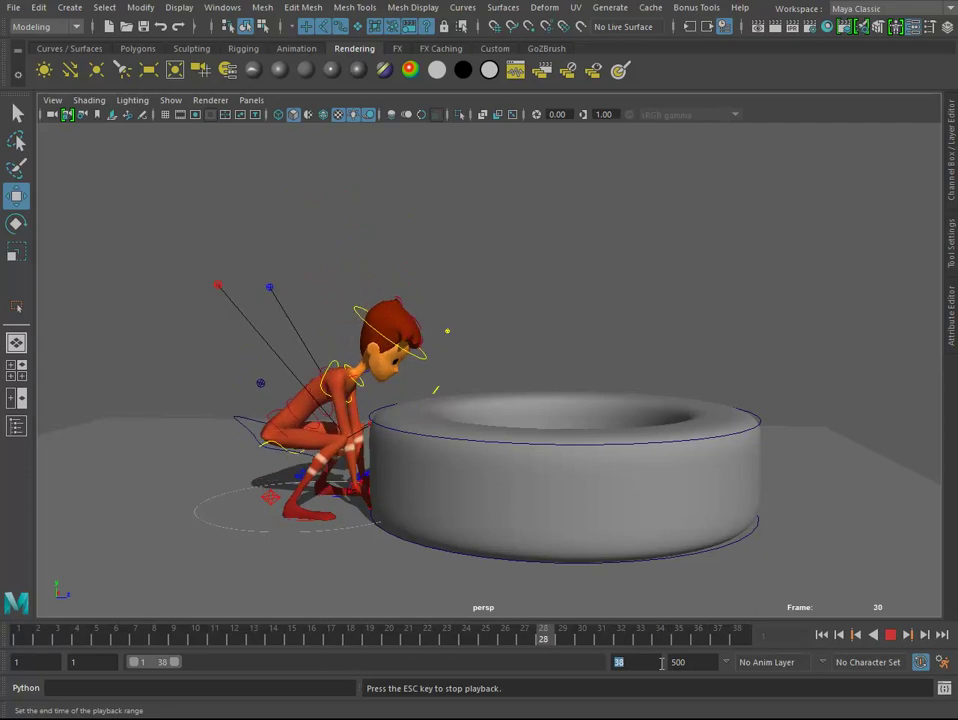
click(891, 635)
Marquee-select all the character's rig controls together with the tub.
key(q)
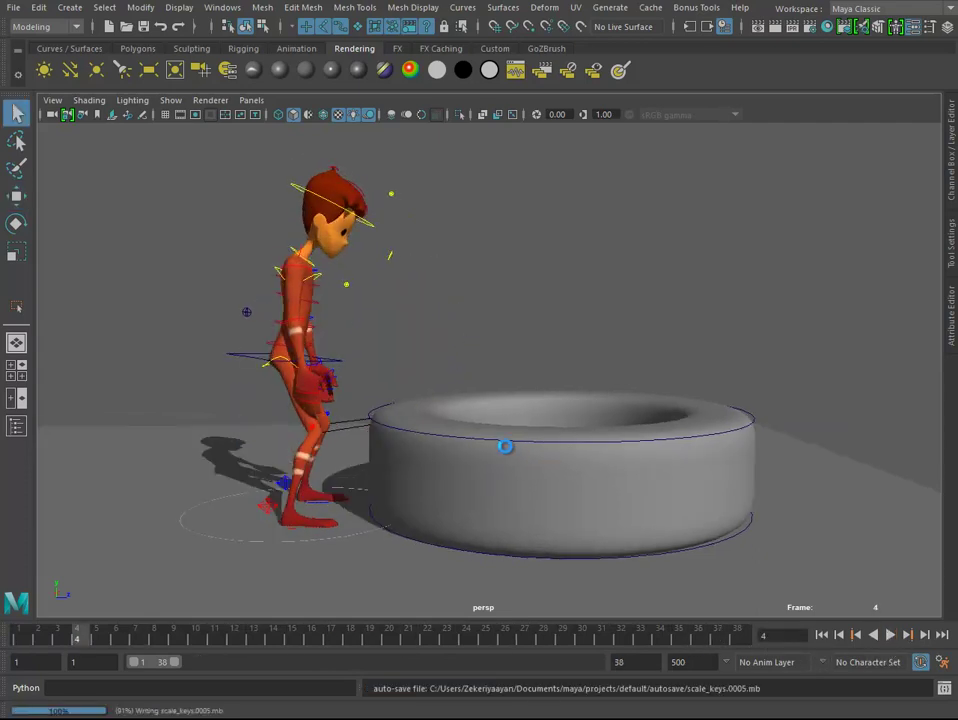
scroll(505, 446, down, 2)
key(r)
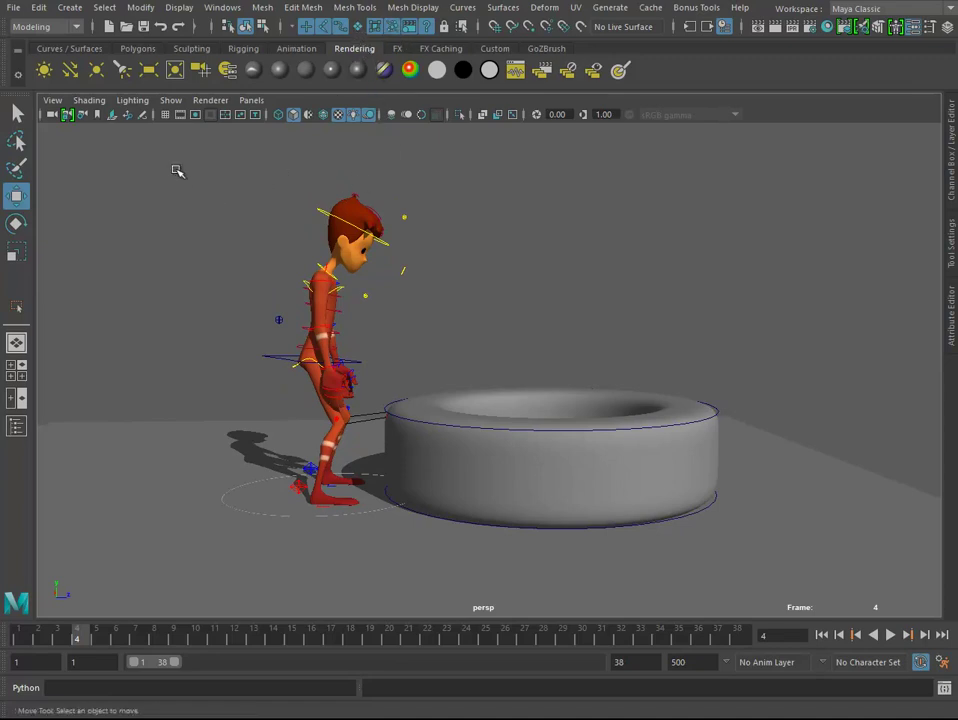
drag(175, 170, 745, 570)
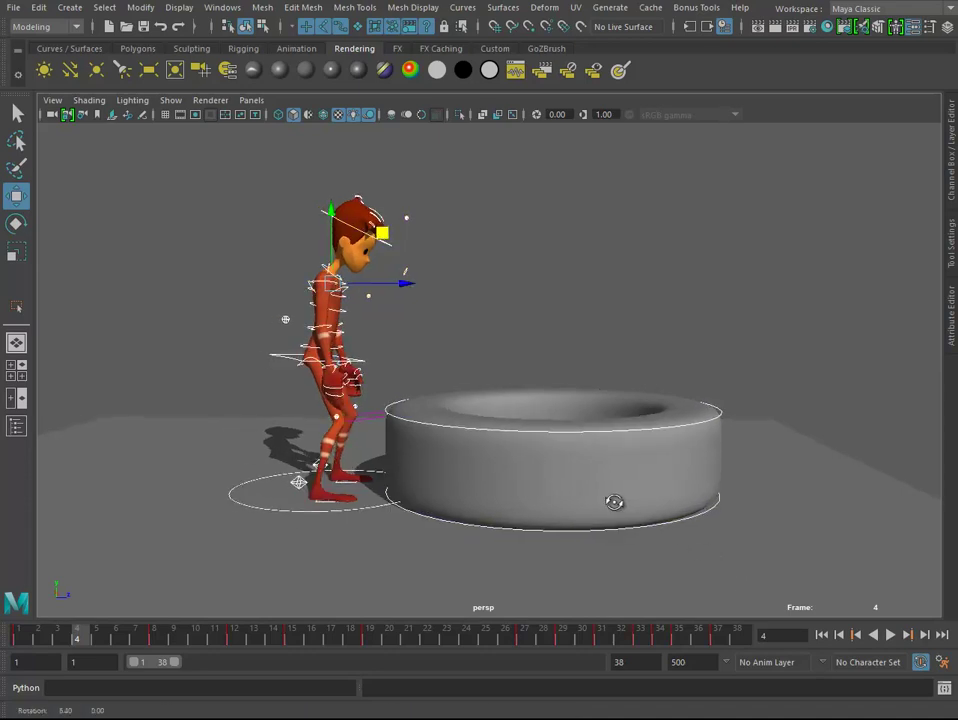
Compare the standing pose at frame 1 with the crouched pose at frame 37.
click(18, 636)
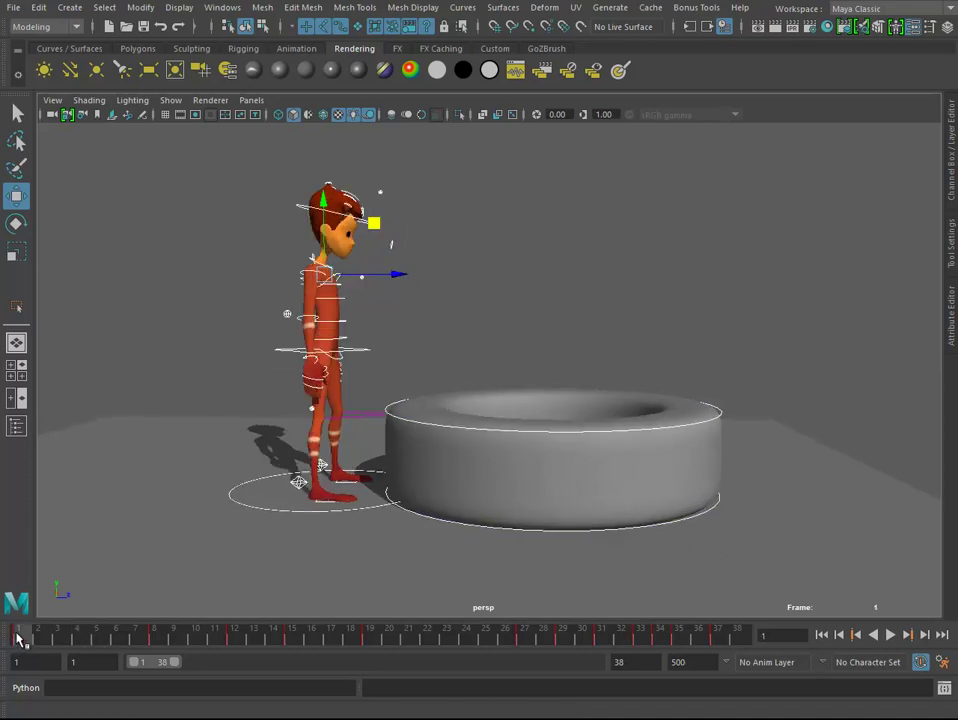
click(717, 636)
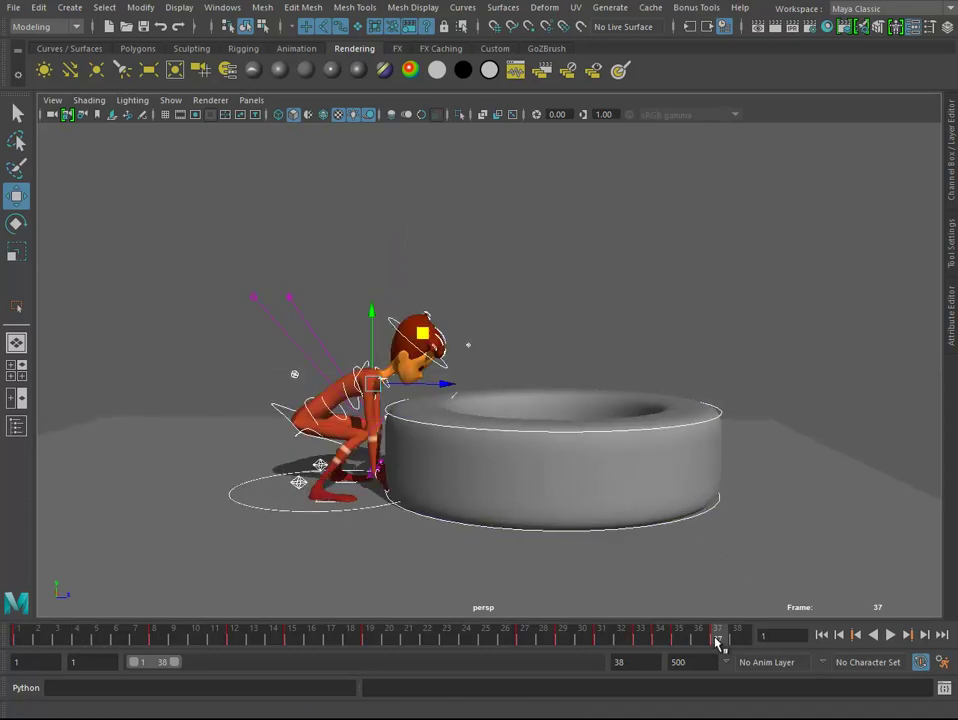
click(17, 636)
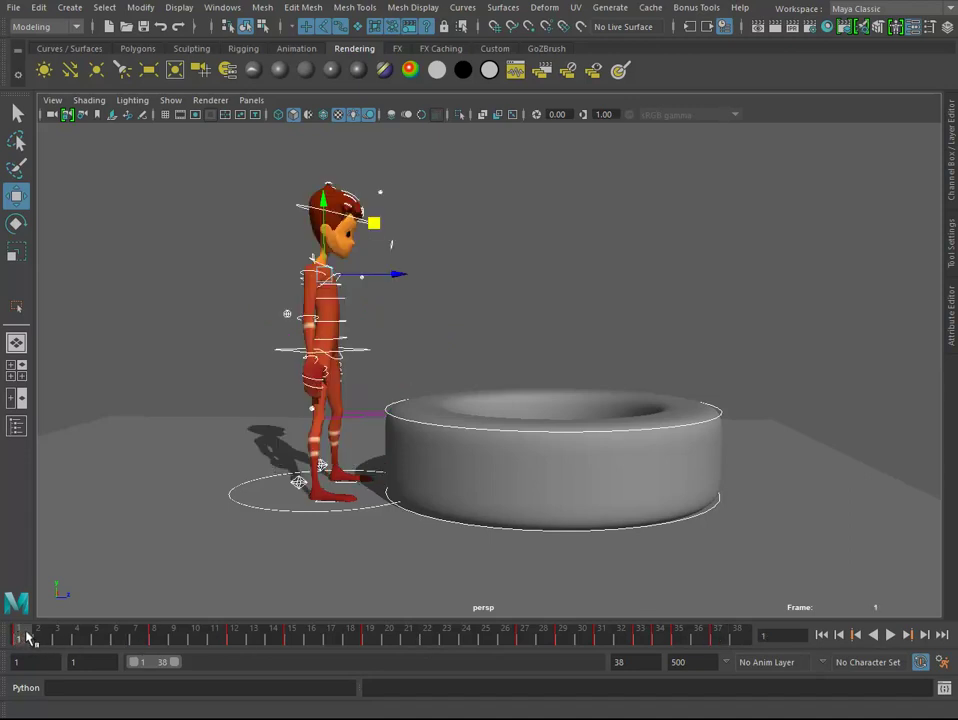
click(716, 637)
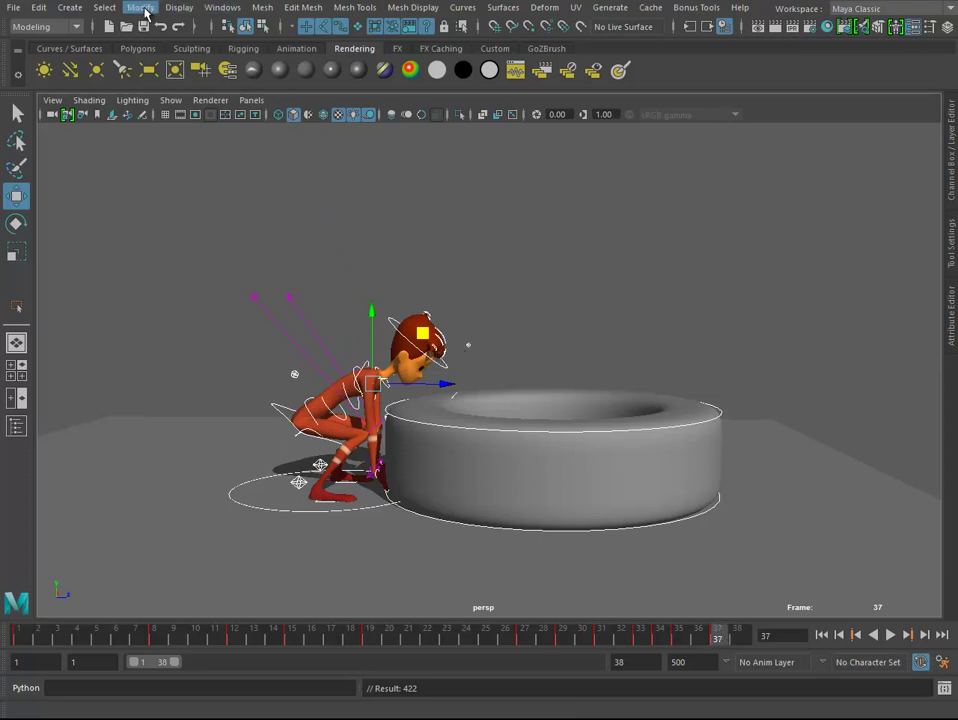
Open the Graph Editor with the crouch curves loaded, then open the Edit > Scale option box.
click(222, 7)
mouse_move(261, 90)
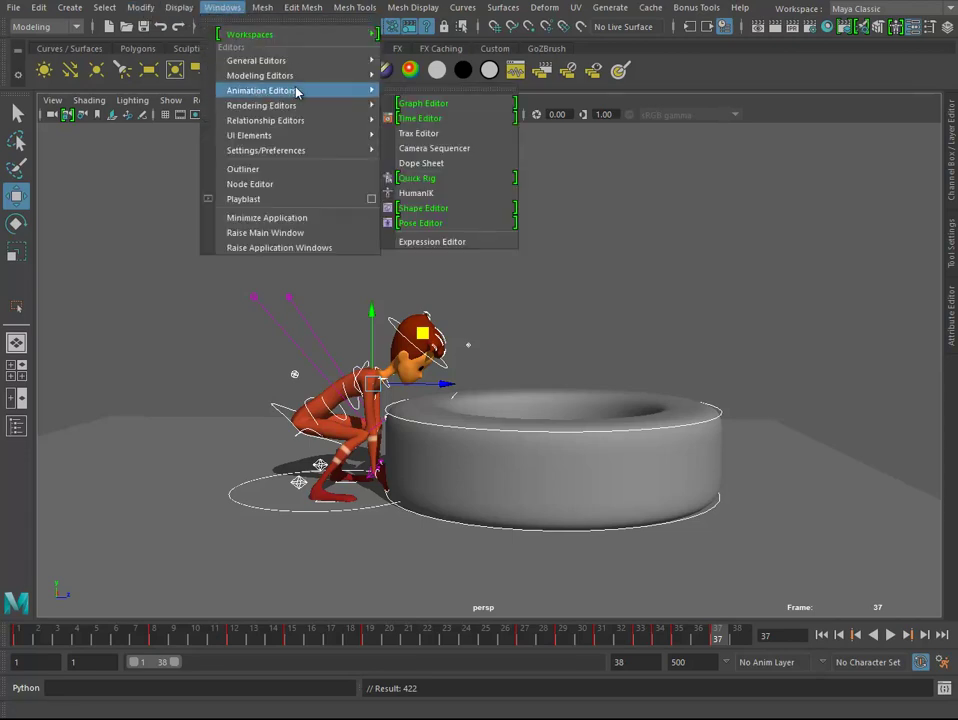
click(405, 103)
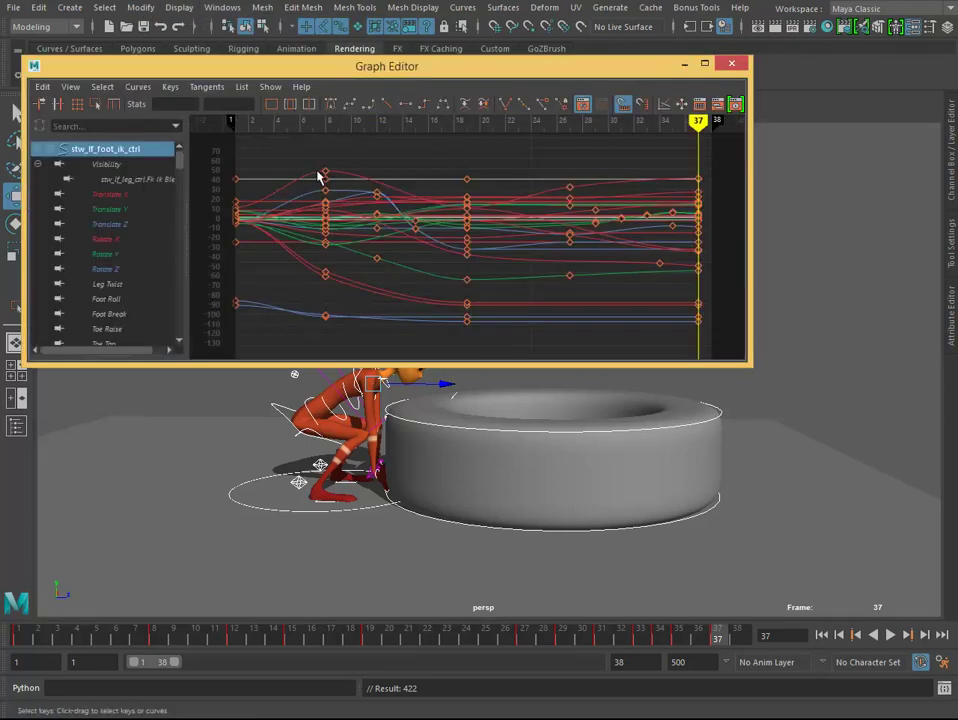
drag(293, 162, 632, 314)
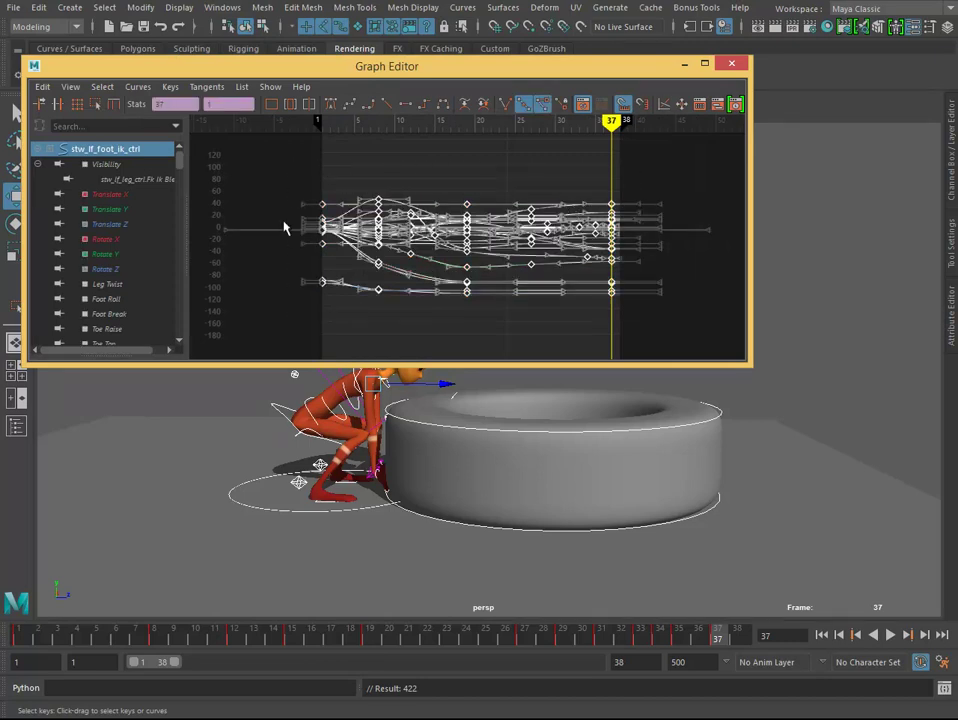
click(331, 175)
click(44, 88)
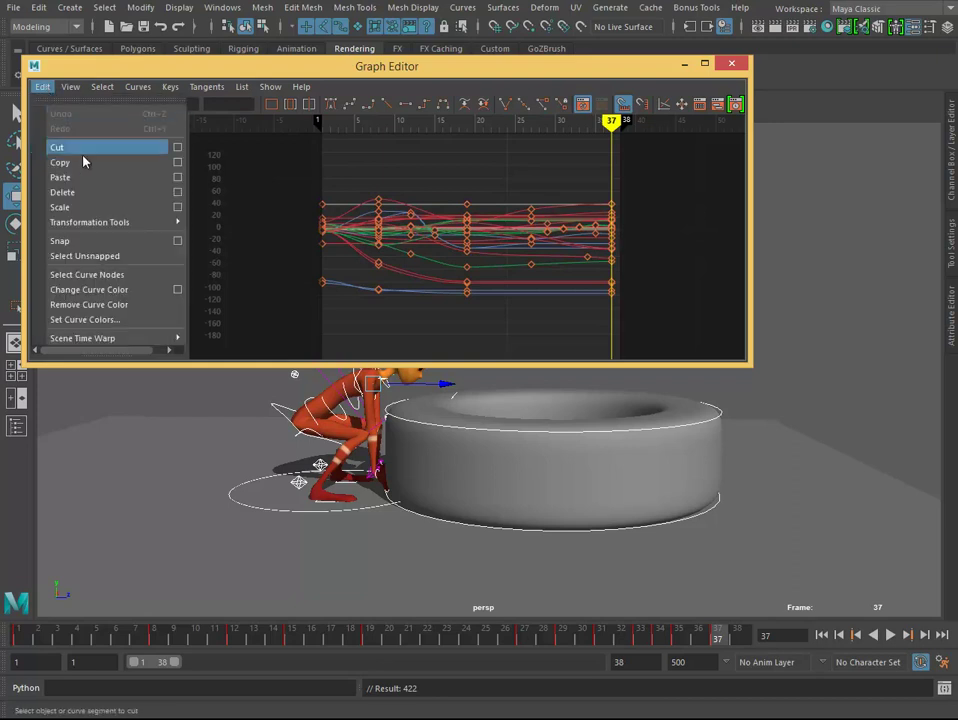
click(176, 209)
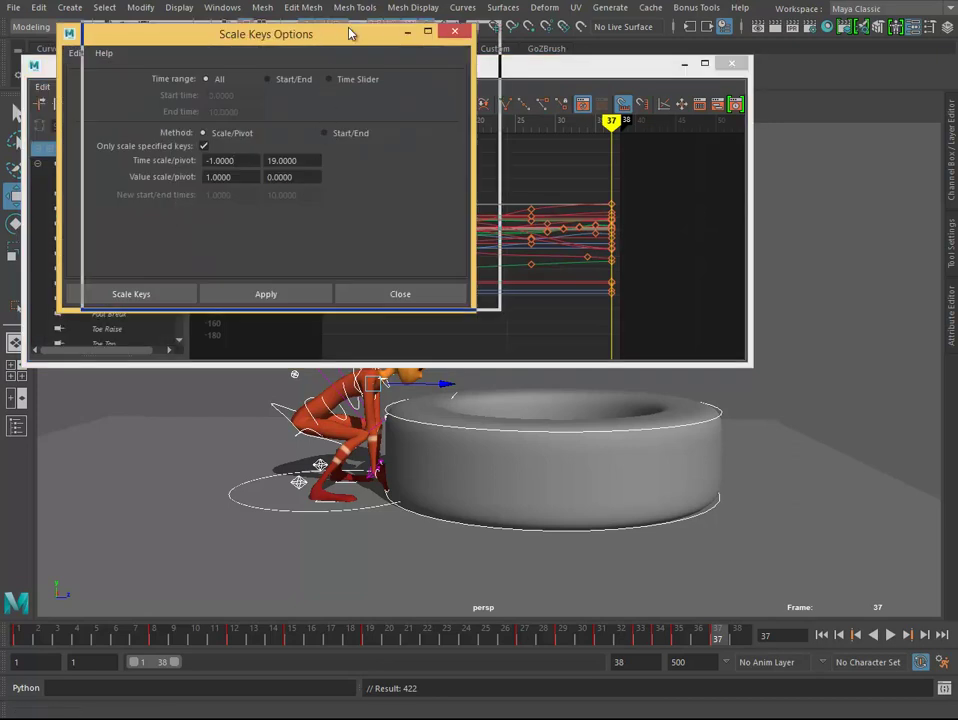
Reset the Scale Keys settings to defaults, then set Time scale to -1 with pivot 0.
click(104, 48)
click(128, 78)
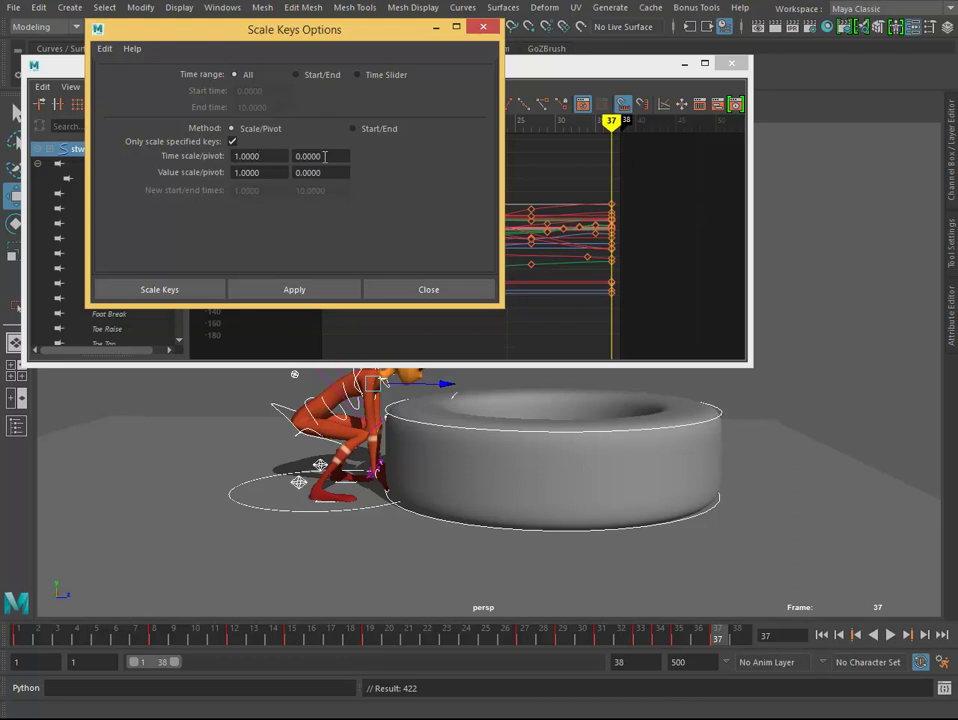
drag(280, 156, 211, 161)
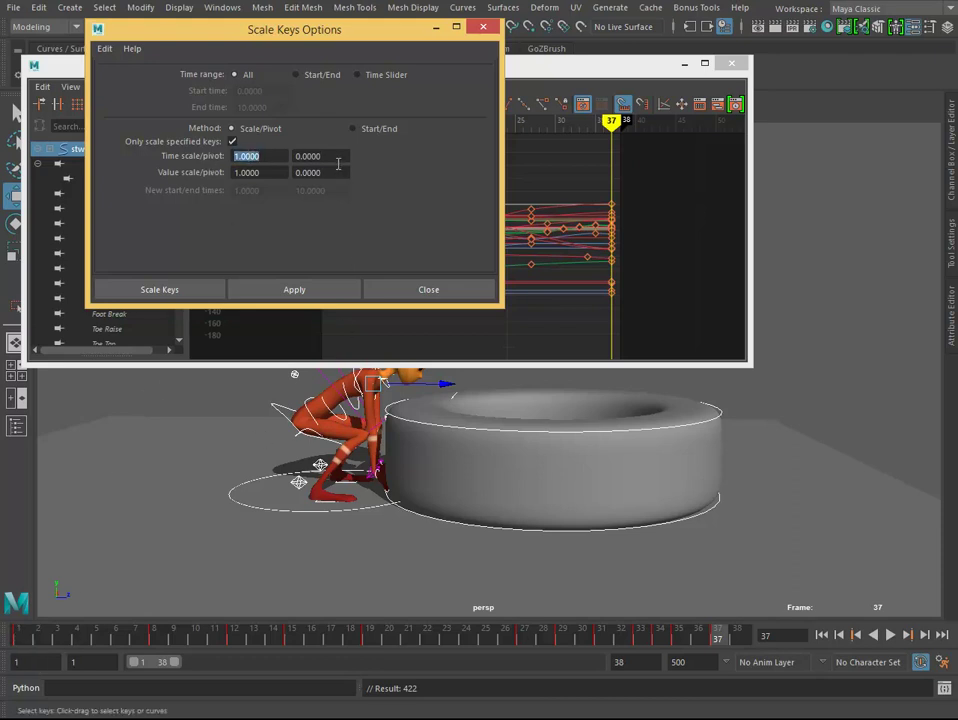
drag(338, 158, 306, 160)
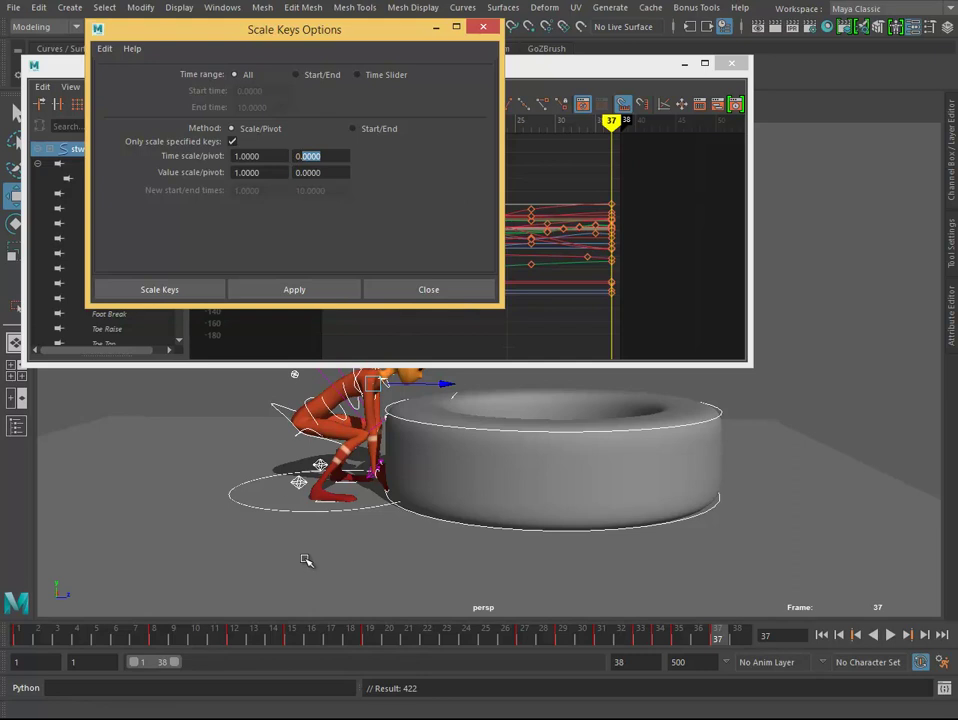
double_click(258, 157)
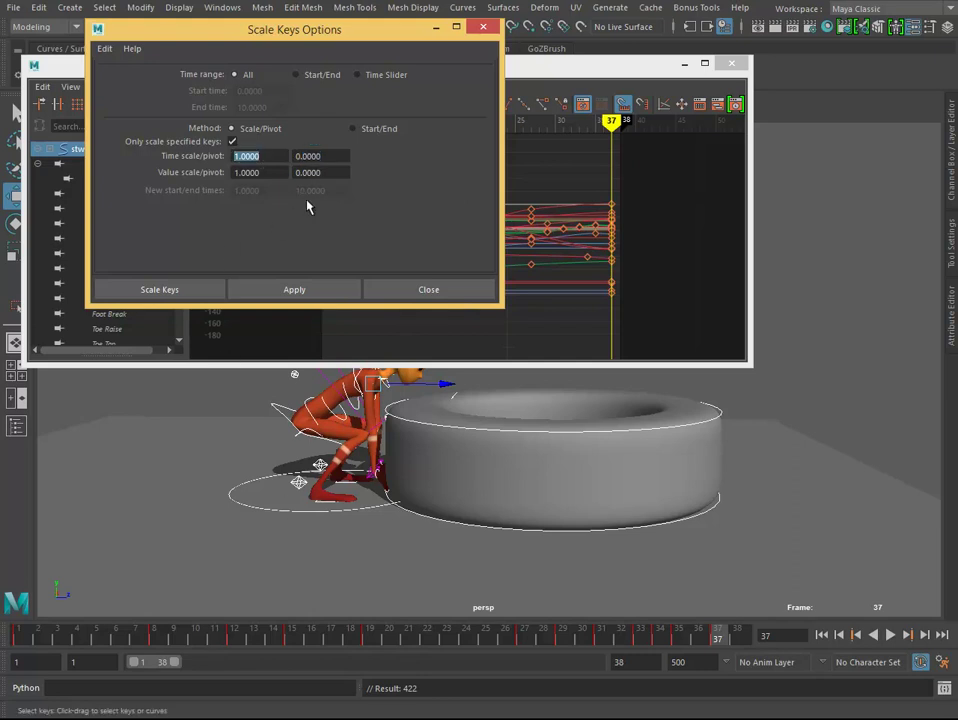
text(-1)
key(Return)
Work out 38/2 in a calculator and enter 19 as the Time pivot.
click(369, 455)
key(XF86Calculator)
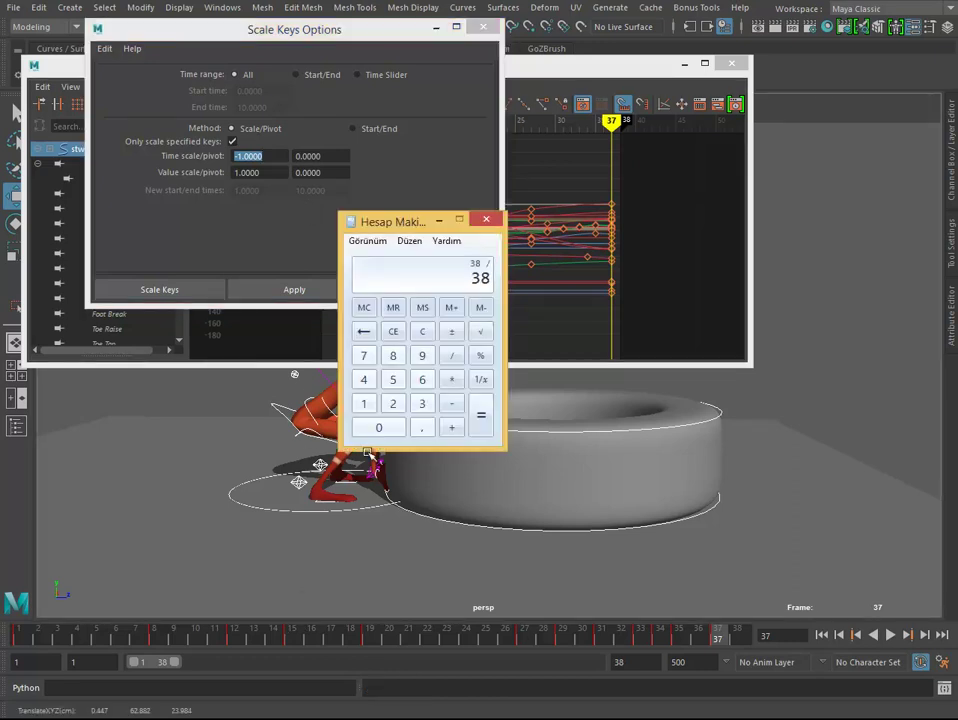
key(Return)
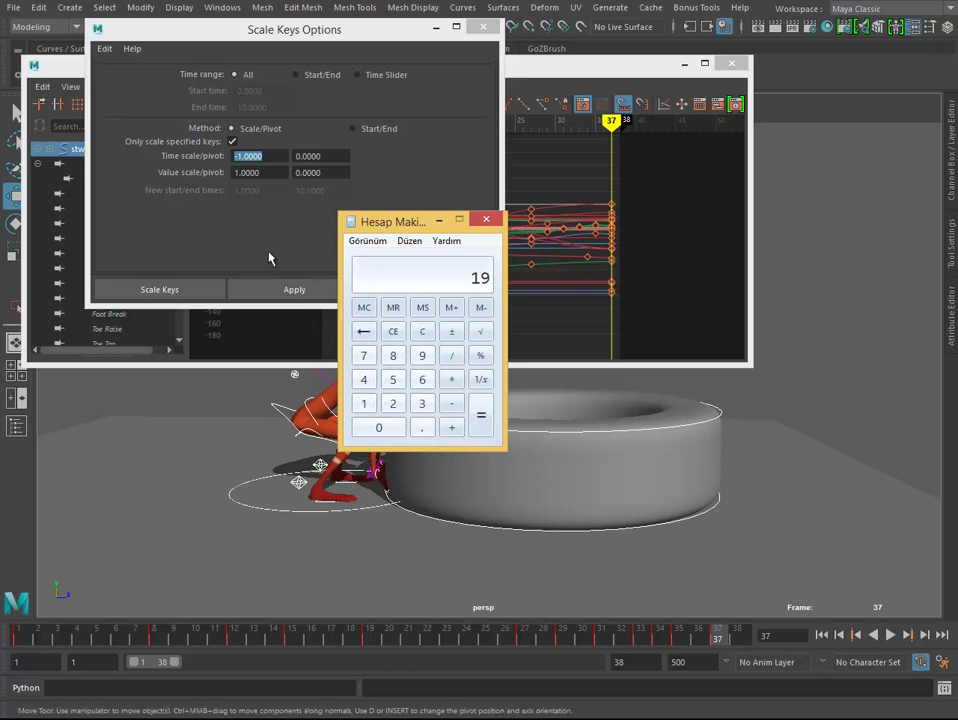
click(370, 640)
click(370, 640)
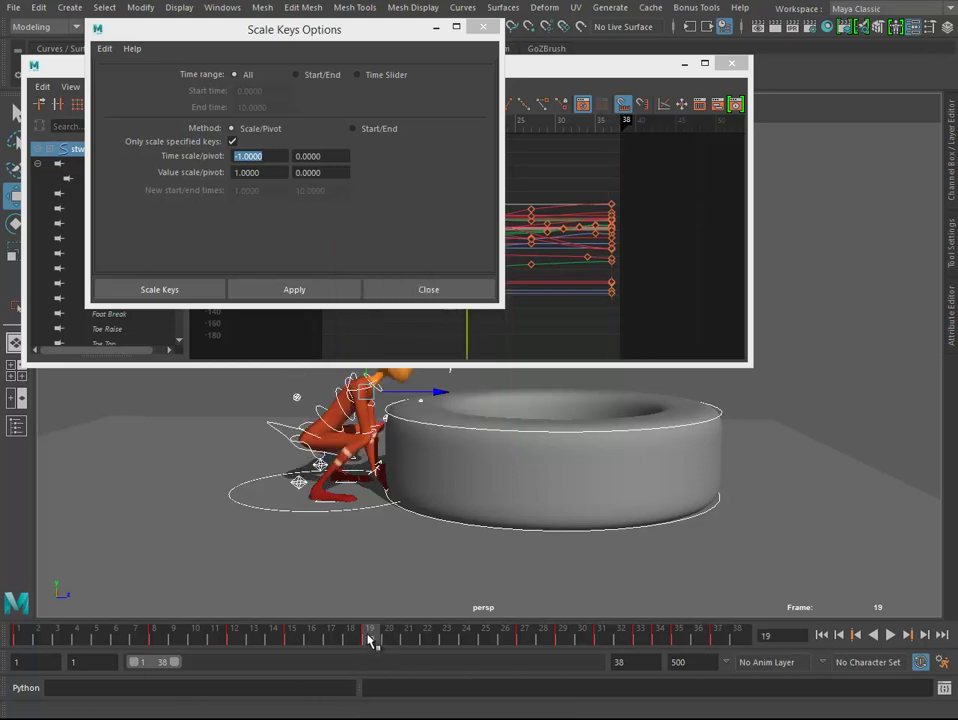
click(330, 156)
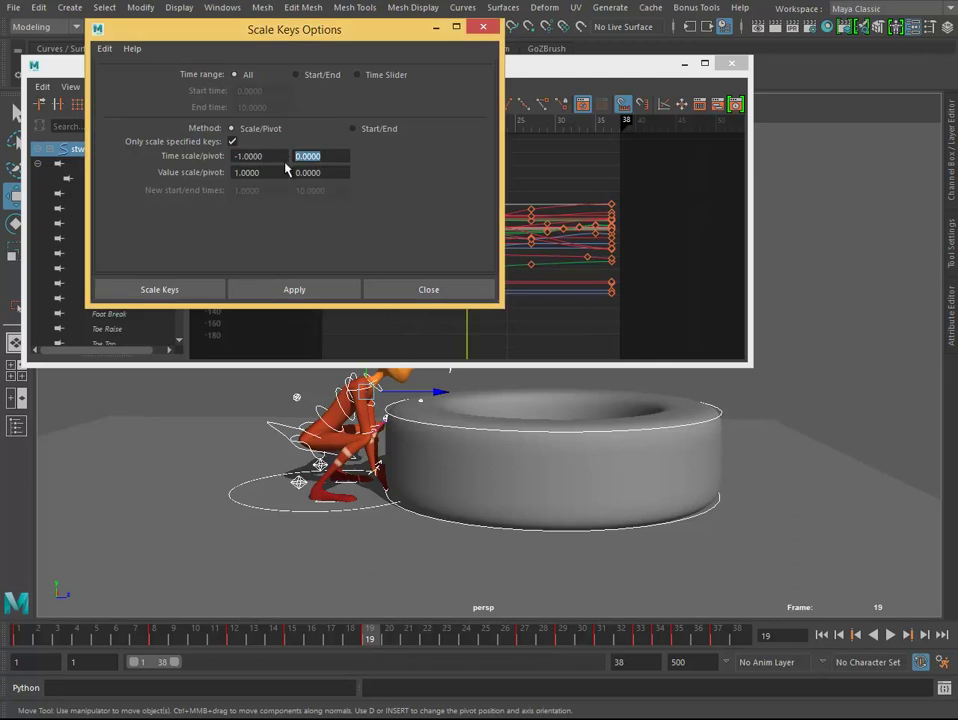
text(19)
Remove the minus sign so Value scale stays at 1.
drag(228, 29, 193, 13)
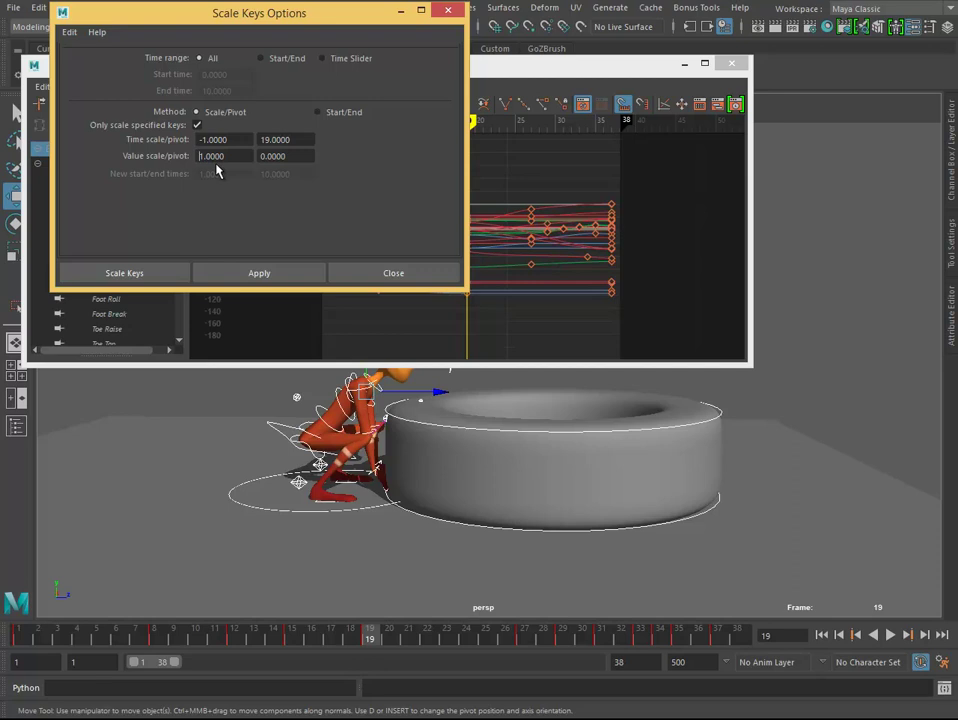
double_click(233, 155)
click(200, 156)
key(BackSpace)
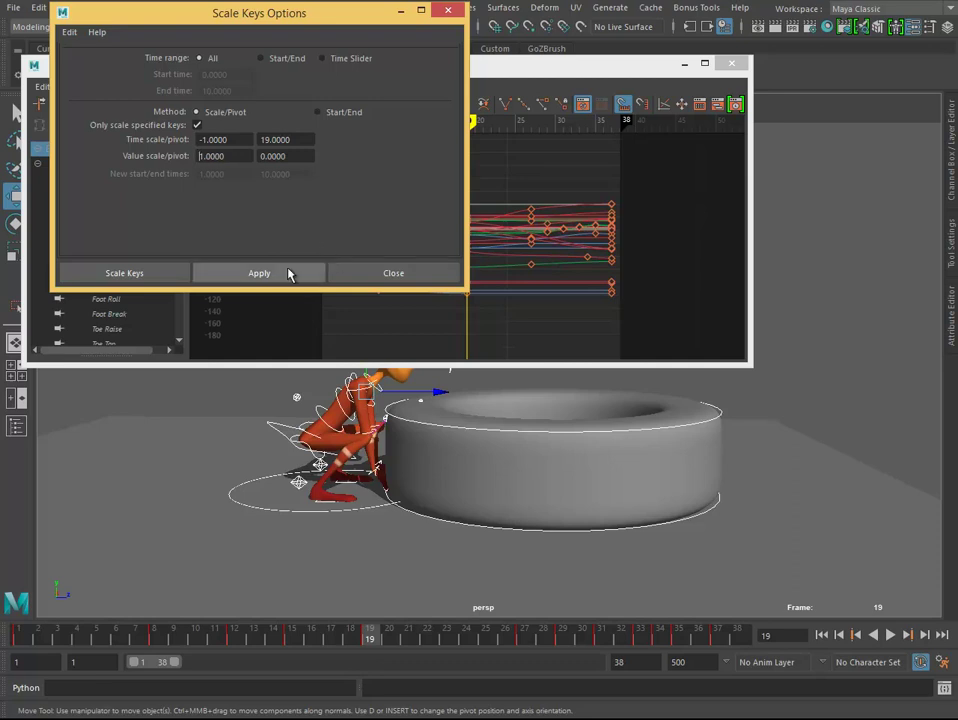
Apply the -1 time scale around frame 19, then close Scale Keys Options and the Graph Editor.
click(288, 273)
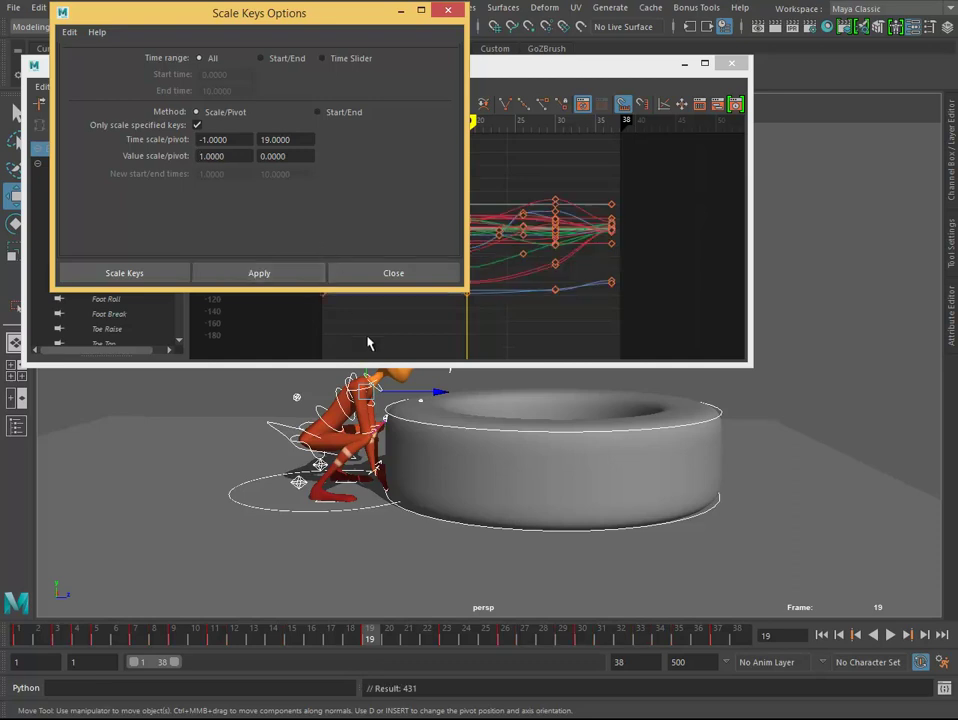
click(447, 11)
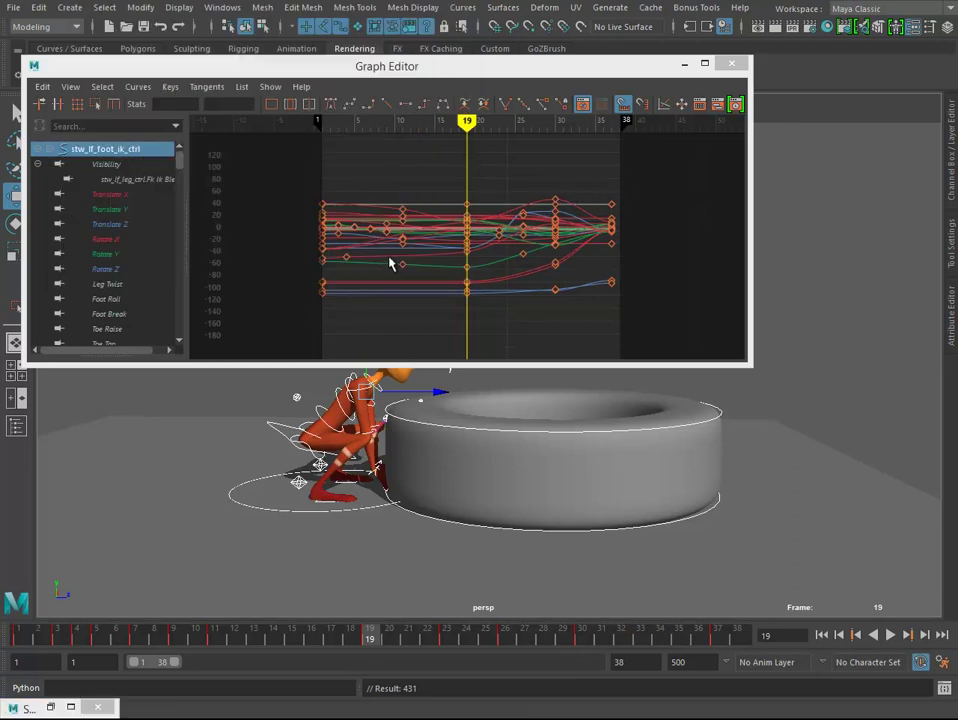
click(731, 63)
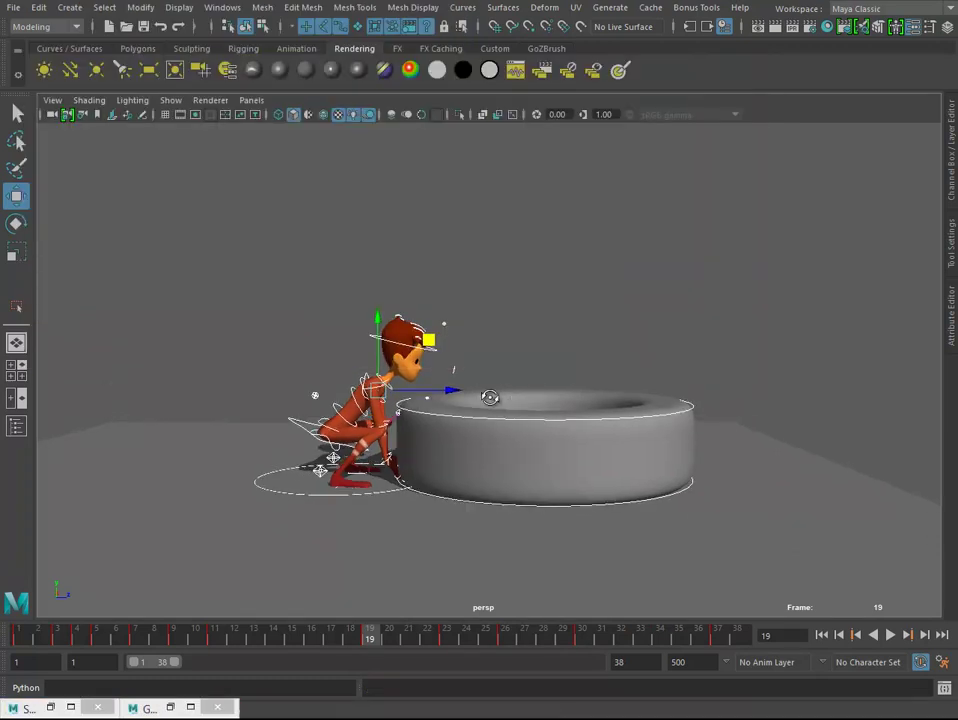
Play the reversed crouch animation and scrub back to the crouched pose at frame 1.
click(12, 640)
key(alt+v)
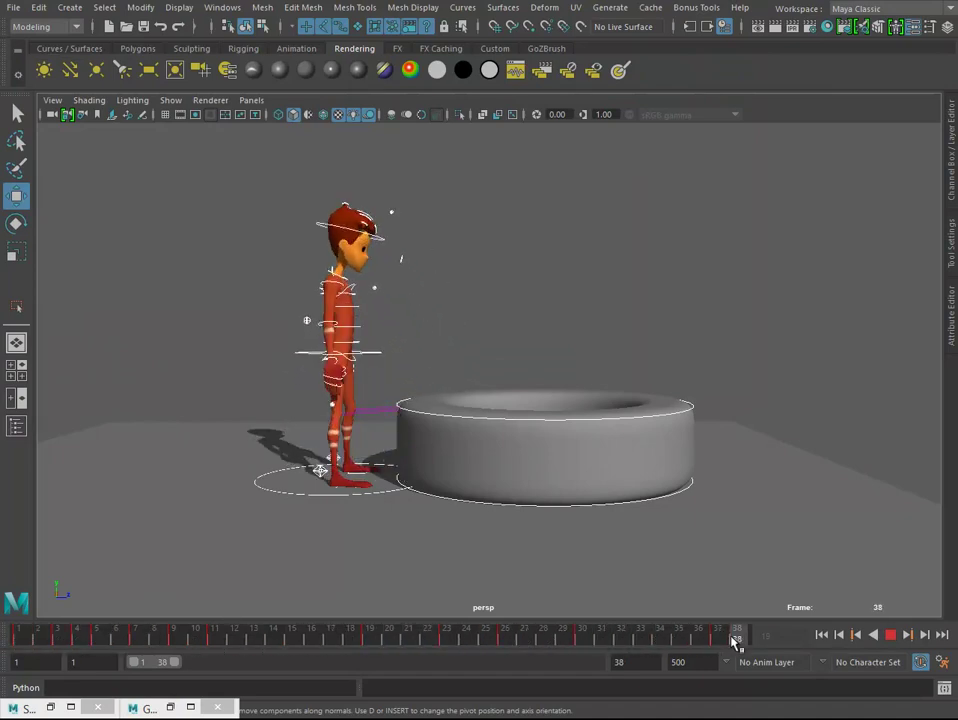
drag(735, 642, 20, 640)
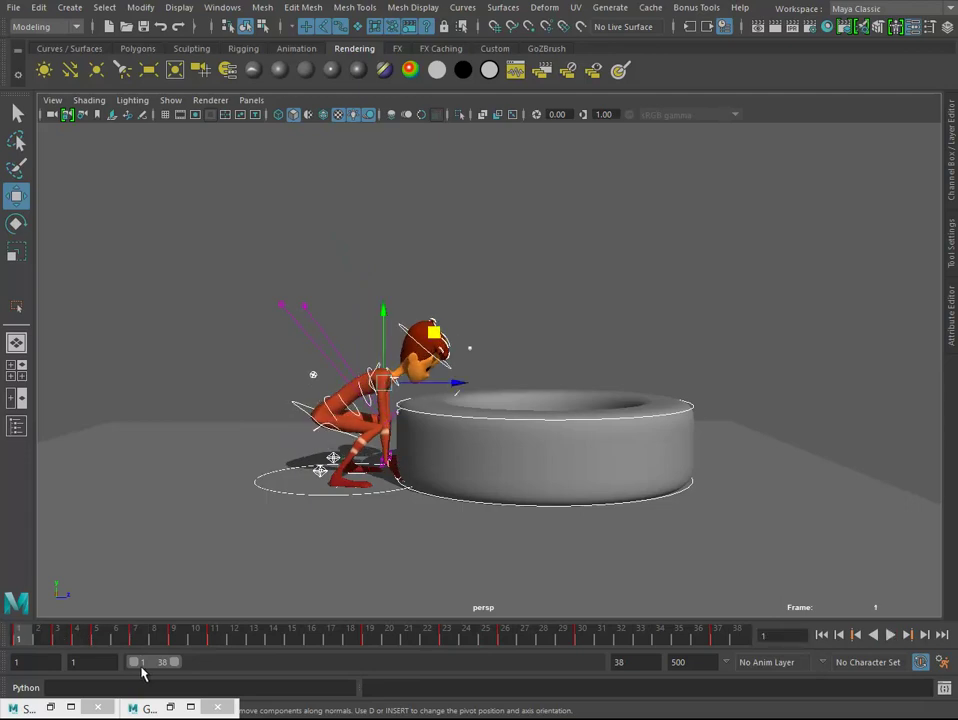
Apply the -1 time scale around frame 19 again and check the pose at frame 1.
click(50, 707)
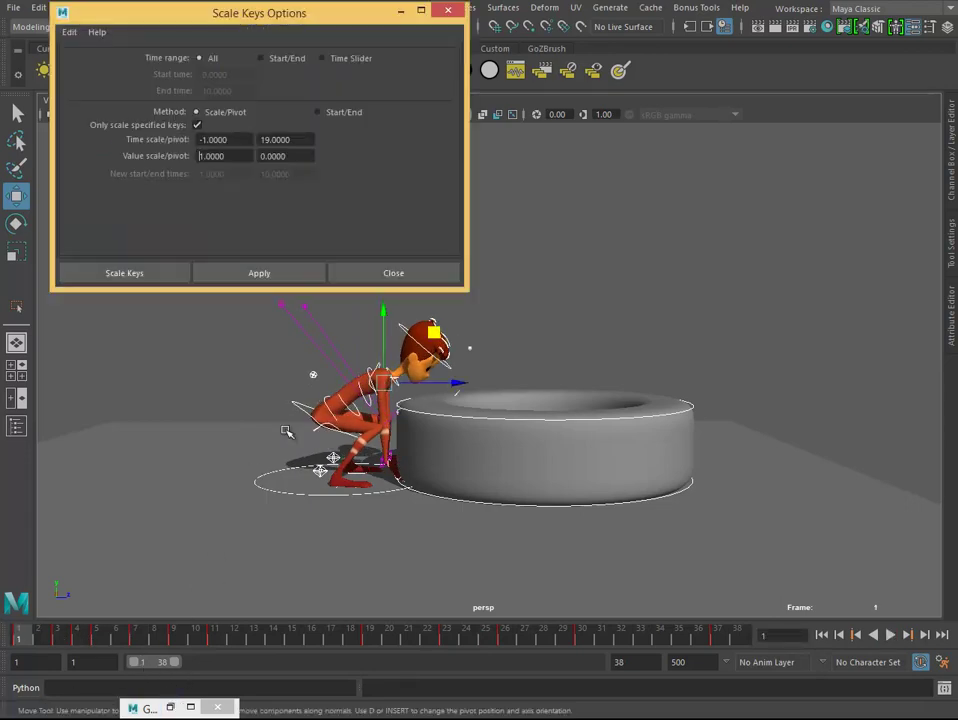
mouse_move(321, 14)
mouse_down()
mouse_move(830, 6)
mouse_move(680, 43)
mouse_up()
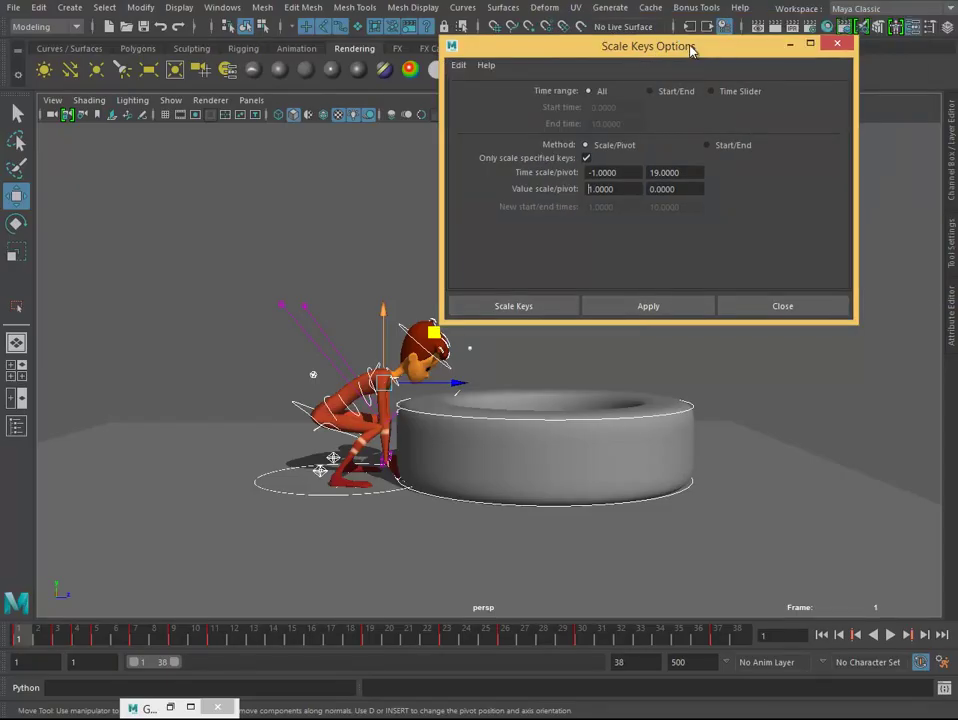
key(w)
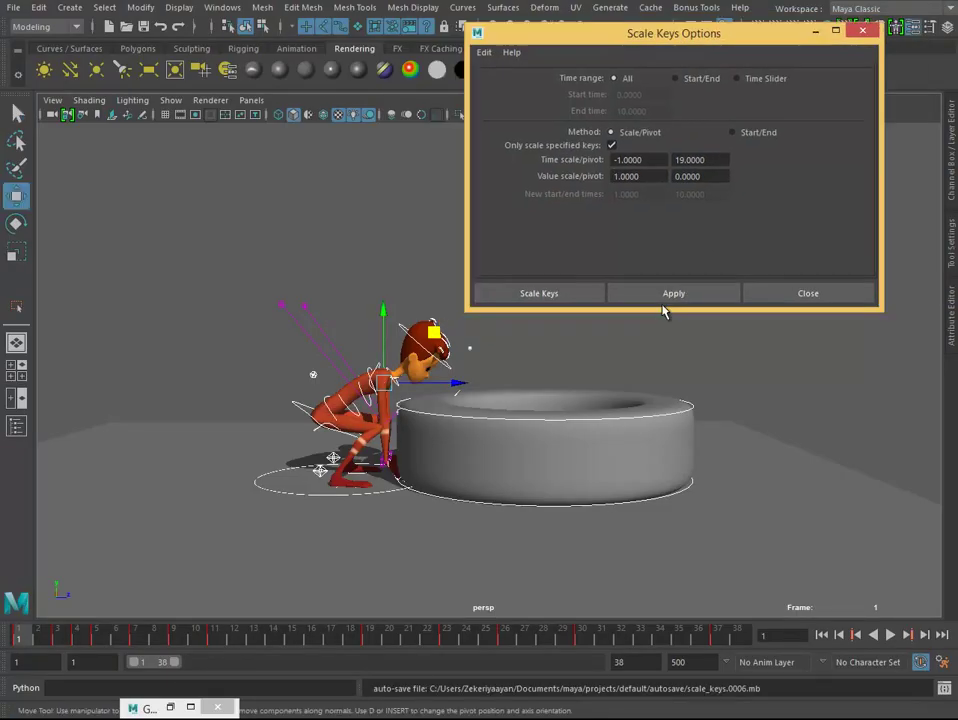
click(674, 294)
click(16, 636)
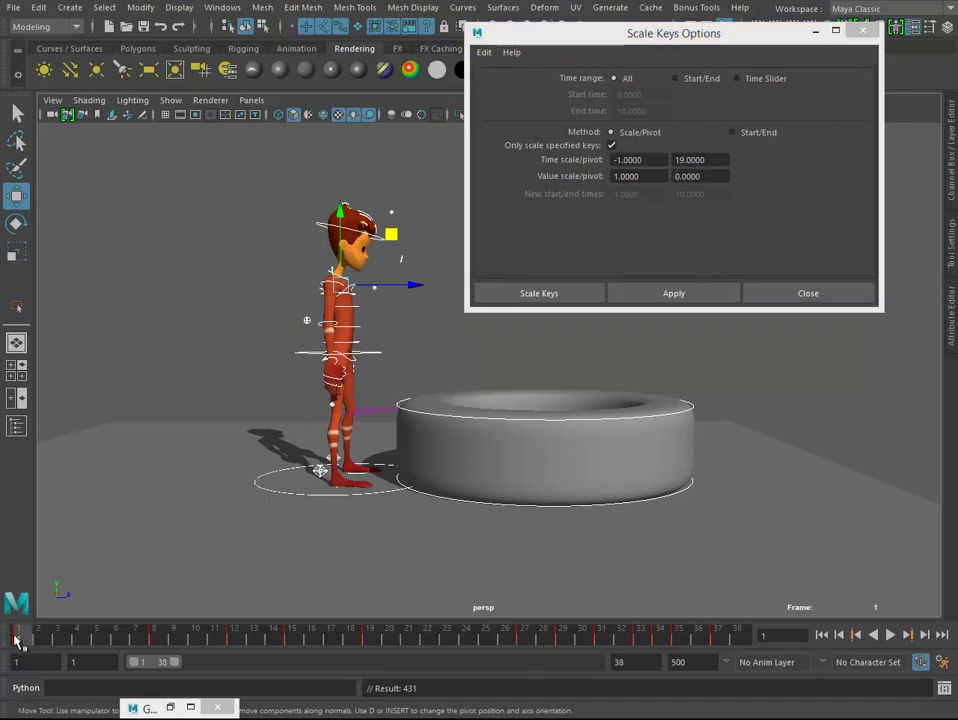
Flip the keys back and forth several times, scrubbing frames 1 to 38 to compare the motion.
click(705, 293)
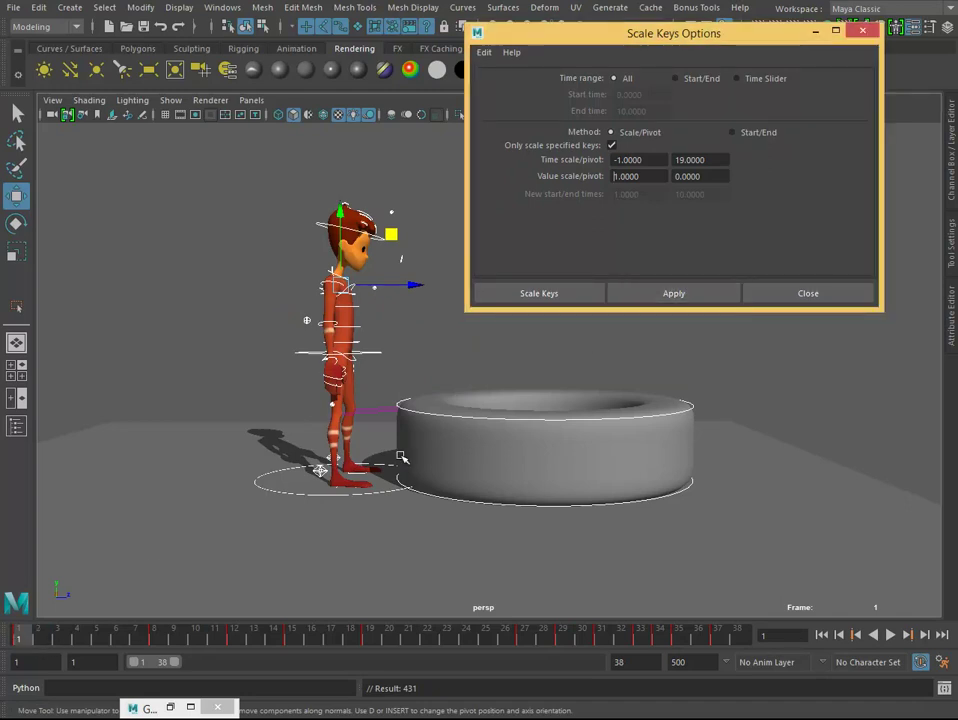
click(674, 293)
click(40, 638)
drag(40, 638, 697, 683)
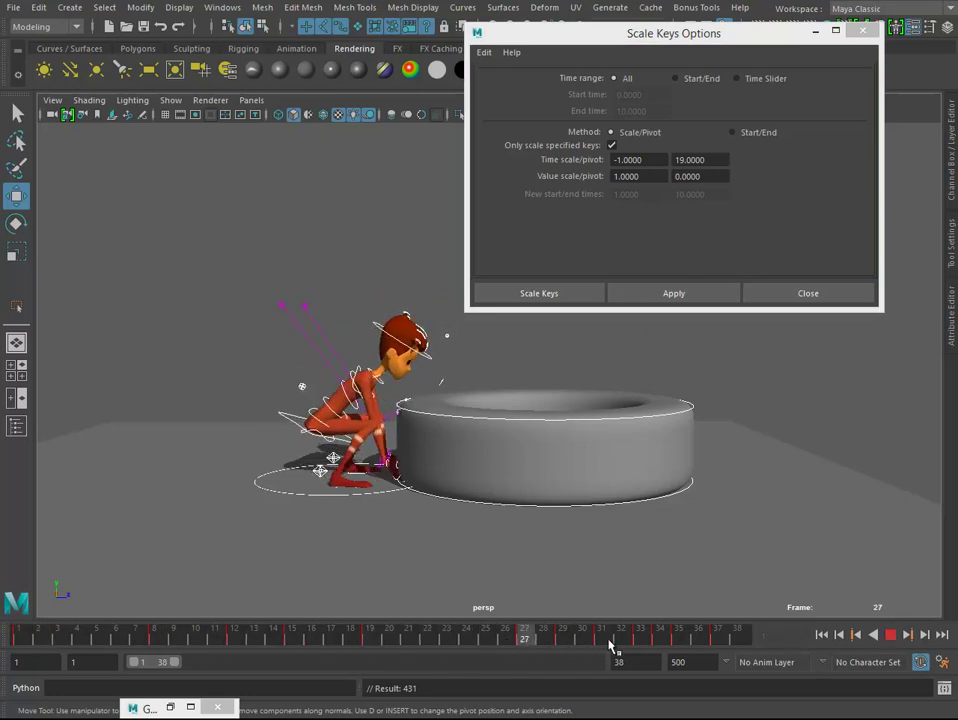
click(674, 293)
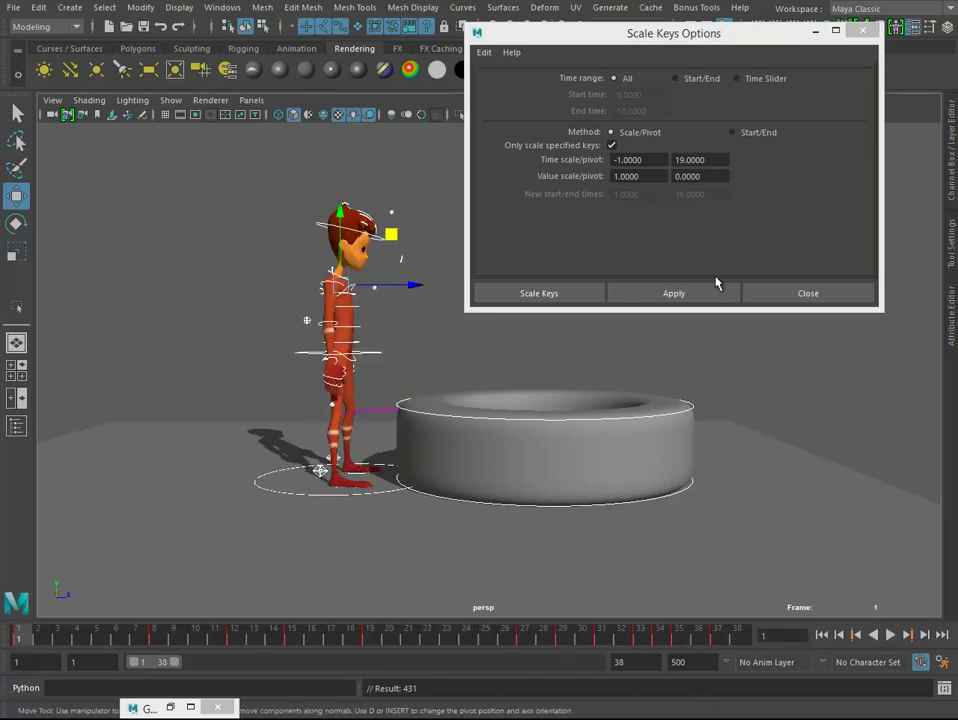
click(674, 291)
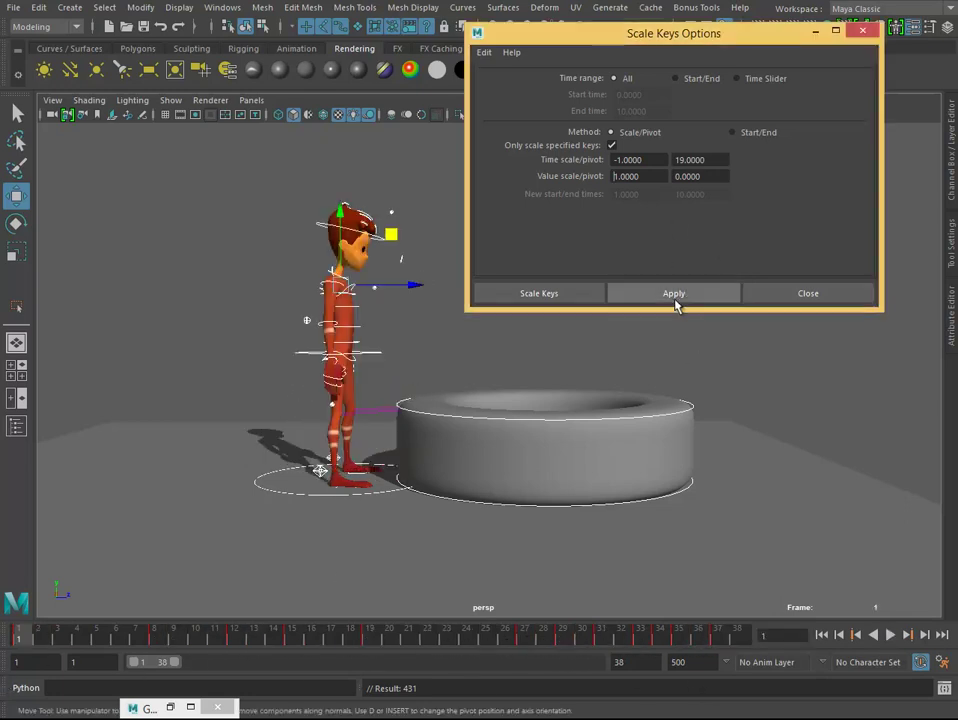
click(55, 636)
mouse_move(55, 636)
mouse_down()
mouse_move(795, 645)
mouse_move(781, 545)
mouse_up()
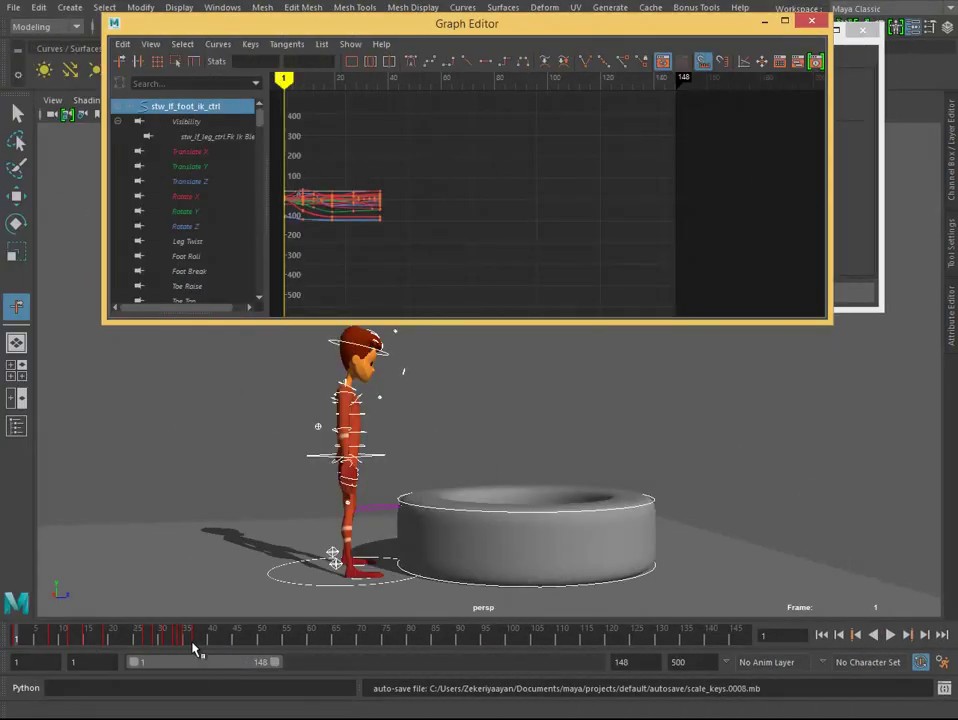
Box-select all the crouch keys in the Graph Editor and copy them.
click(197, 645)
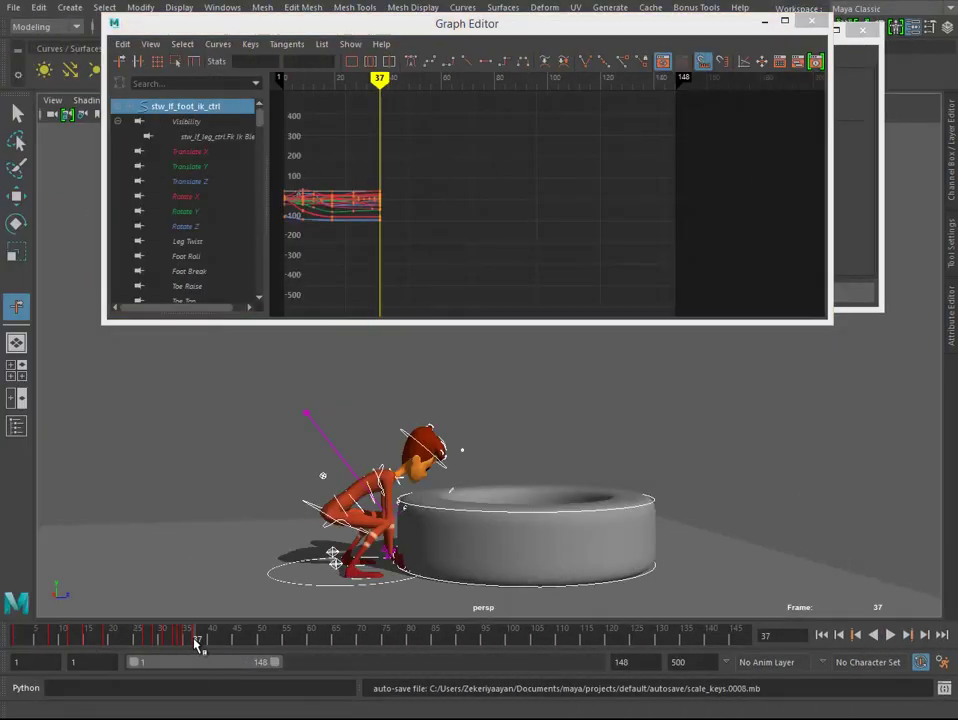
shift+drag(197, 645, 12, 645)
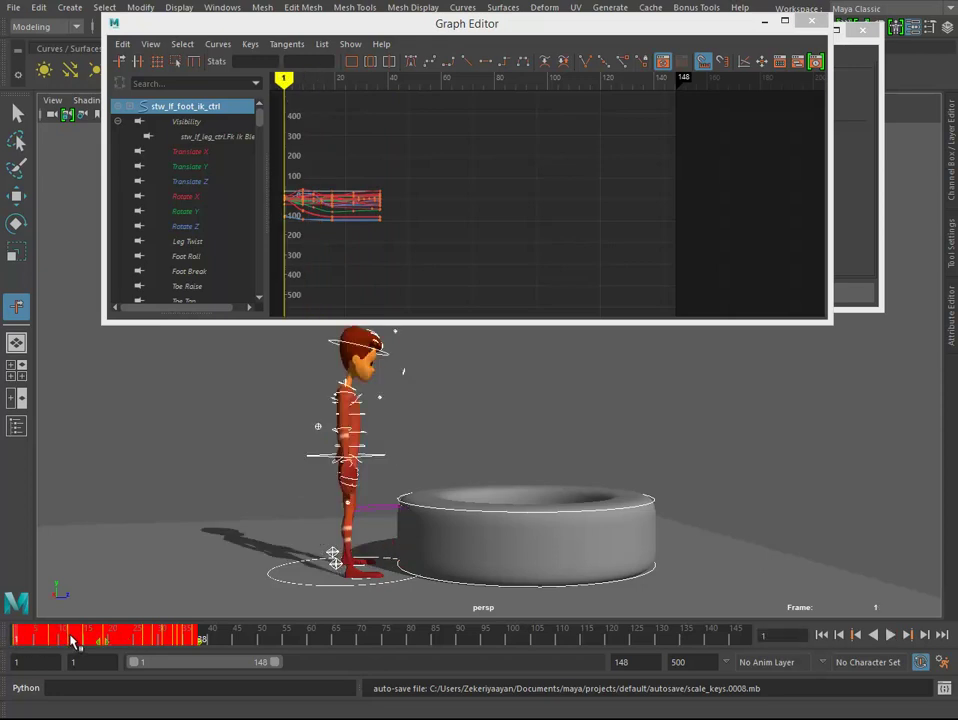
click(391, 150)
scroll(430, 180, down, 2)
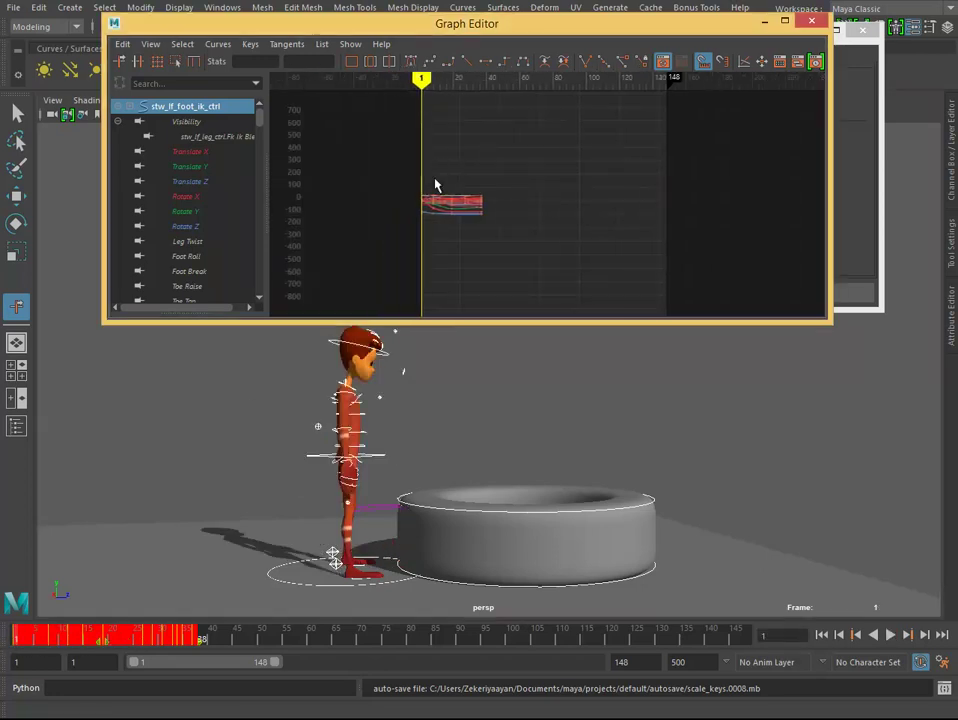
drag(526, 150, 410, 261)
click(122, 44)
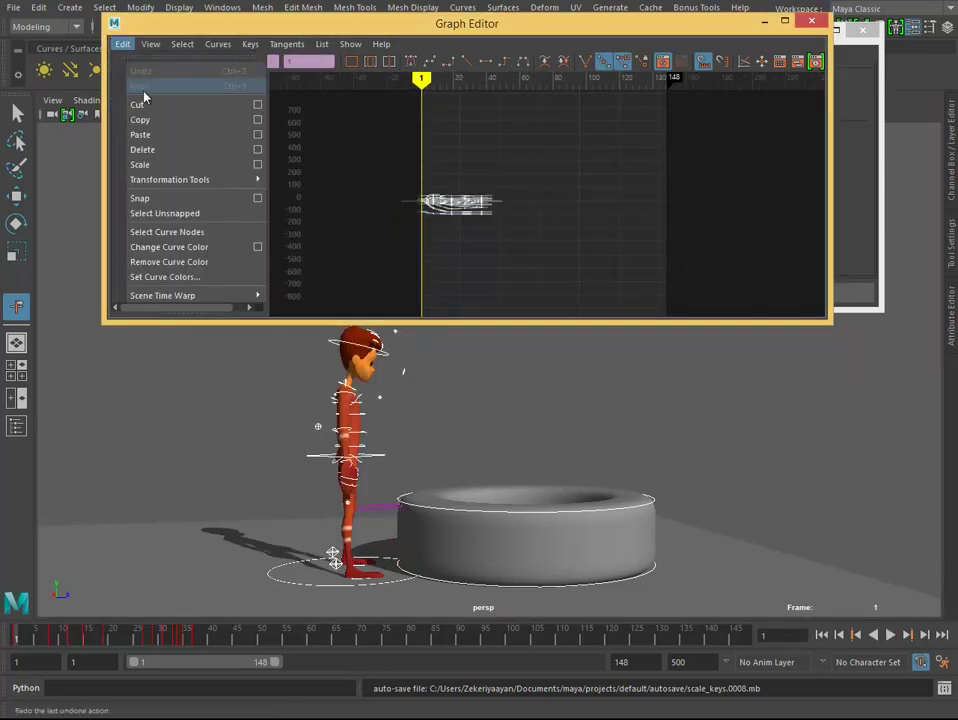
click(145, 119)
Move the current time marker to frame 103.
click(553, 78)
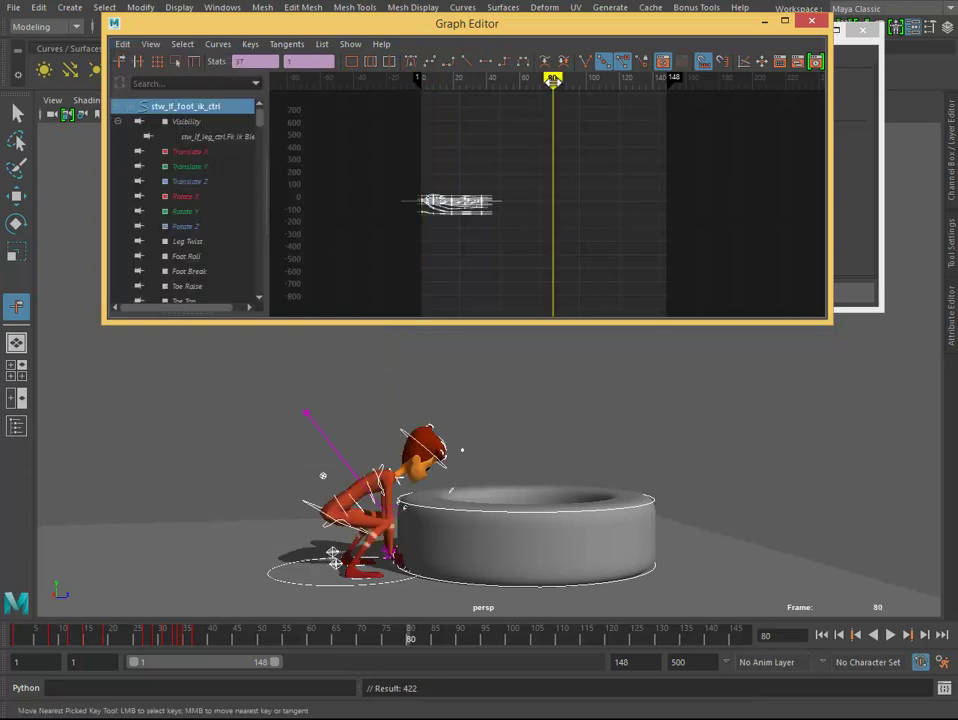
drag(553, 78, 591, 78)
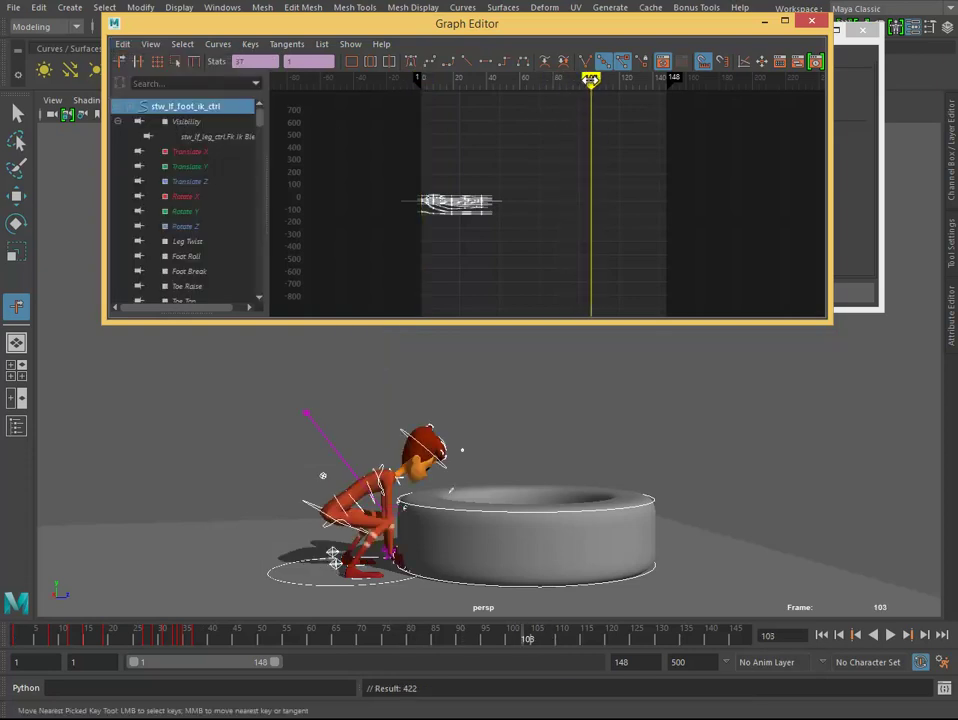
click(122, 44)
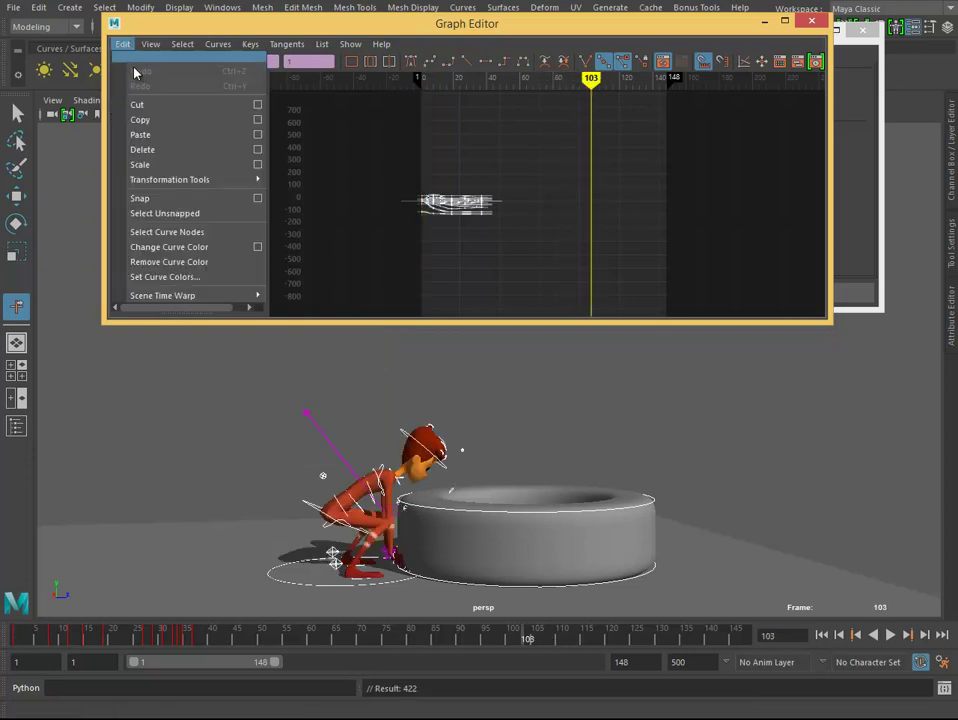
Paste the copied crouch keys at frame 103, select the pasted keys, then clear the selection.
click(176, 134)
drag(563, 163, 686, 249)
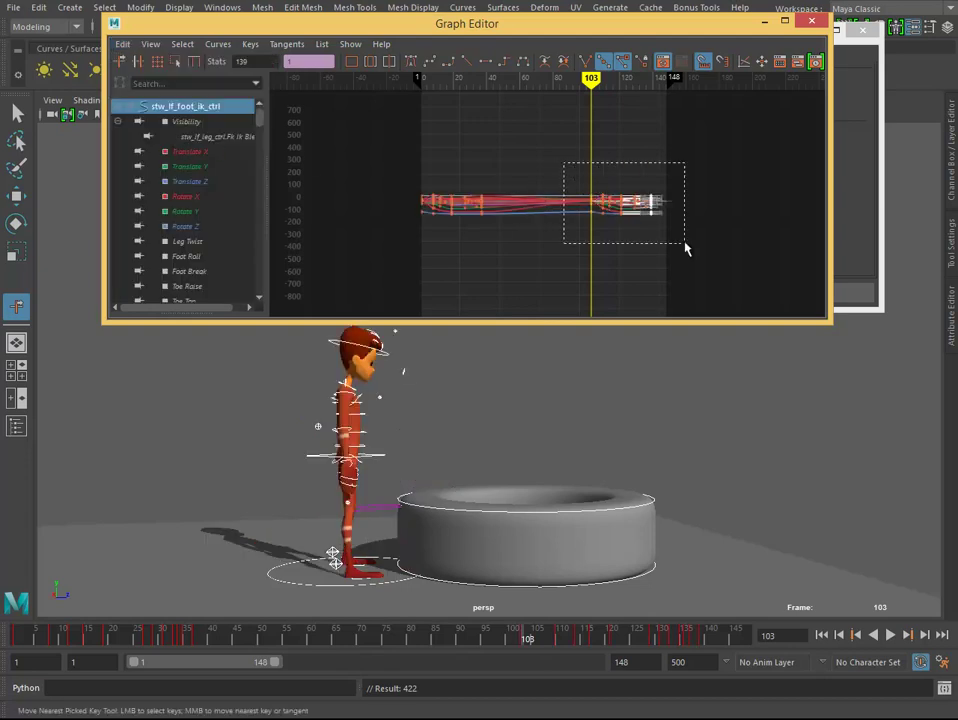
scroll(584, 170, up, 3)
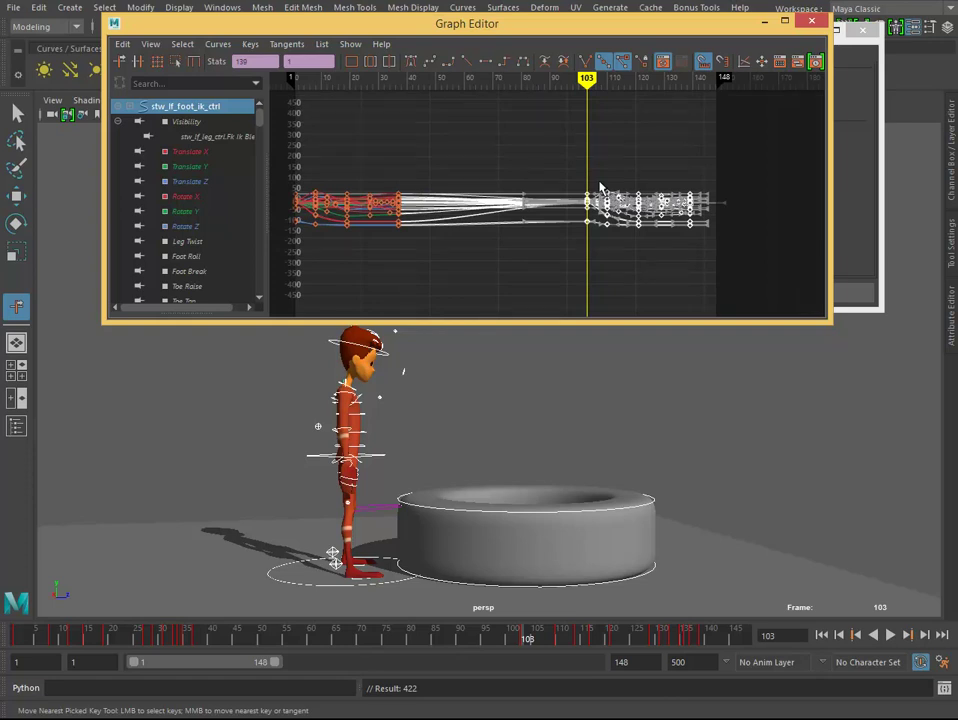
click(600, 188)
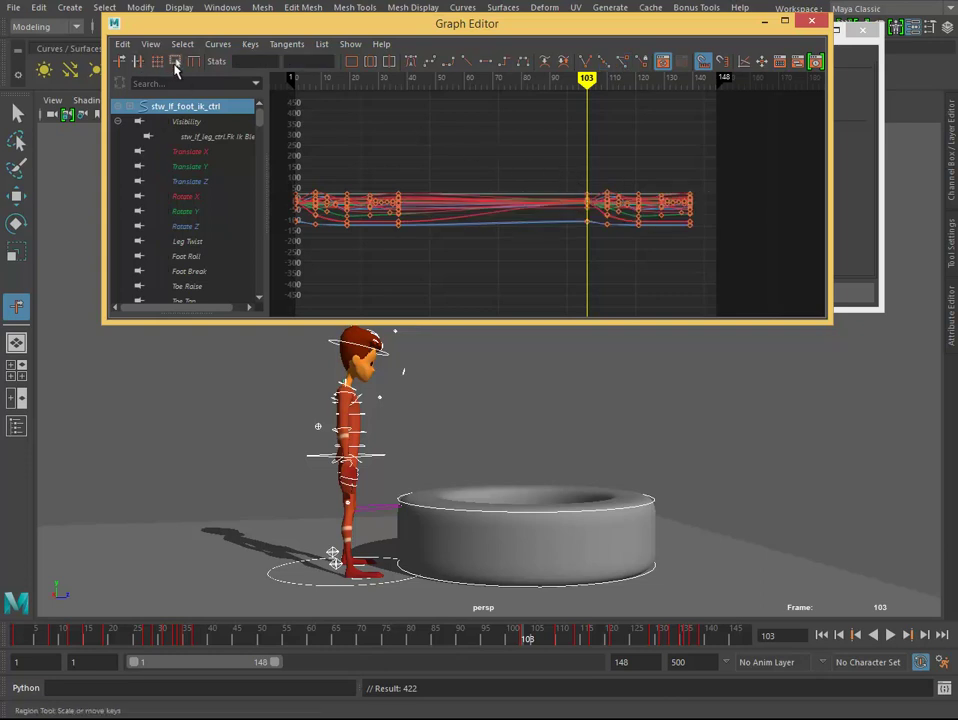
Region-scale the pasted keys after frame 103 so they run backwards.
drag(554, 154, 699, 250)
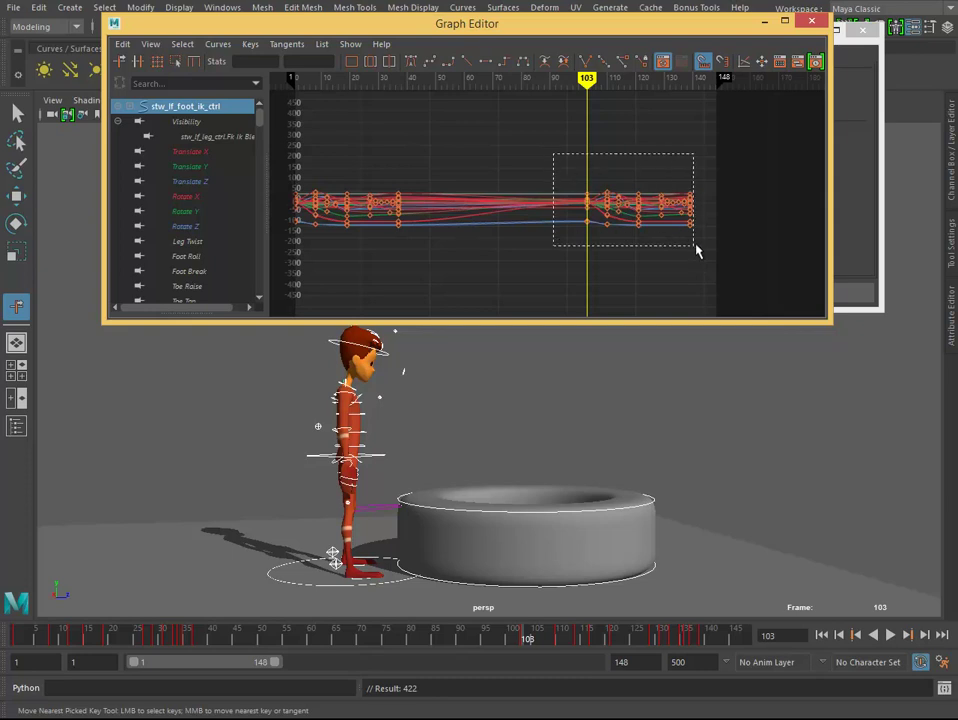
click(174, 62)
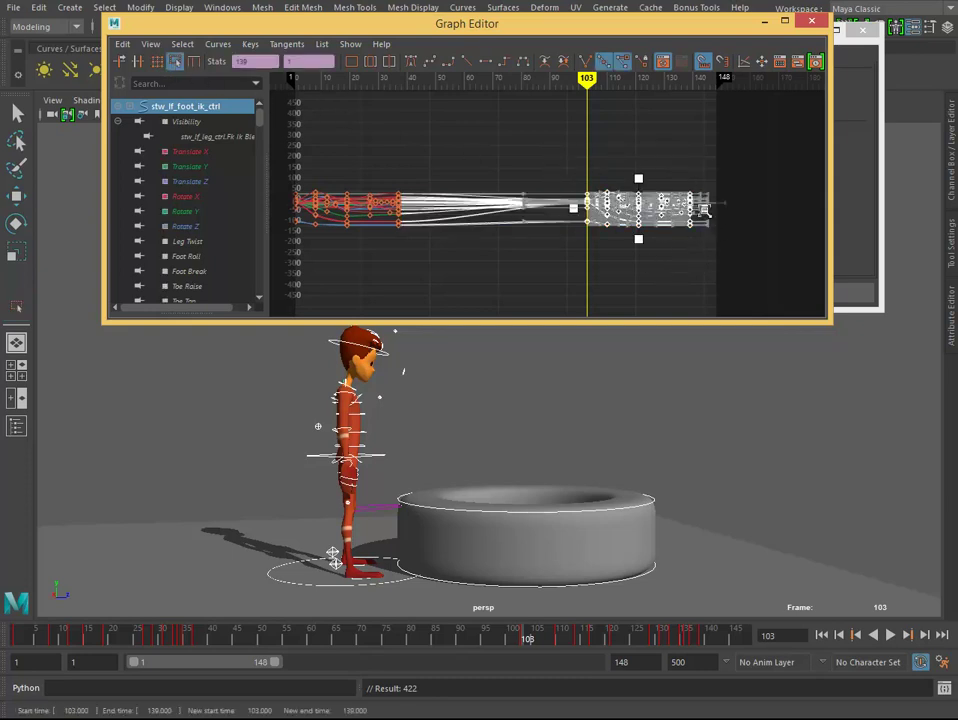
middle_drag(707, 220, 491, 212)
drag(491, 212, 486, 213)
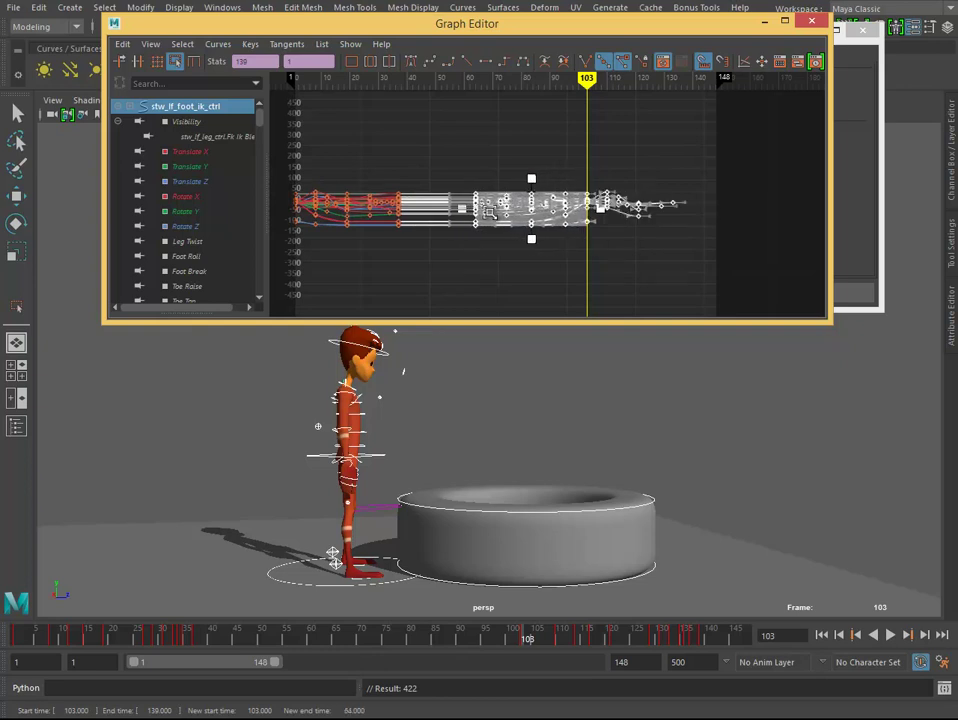
click(530, 268)
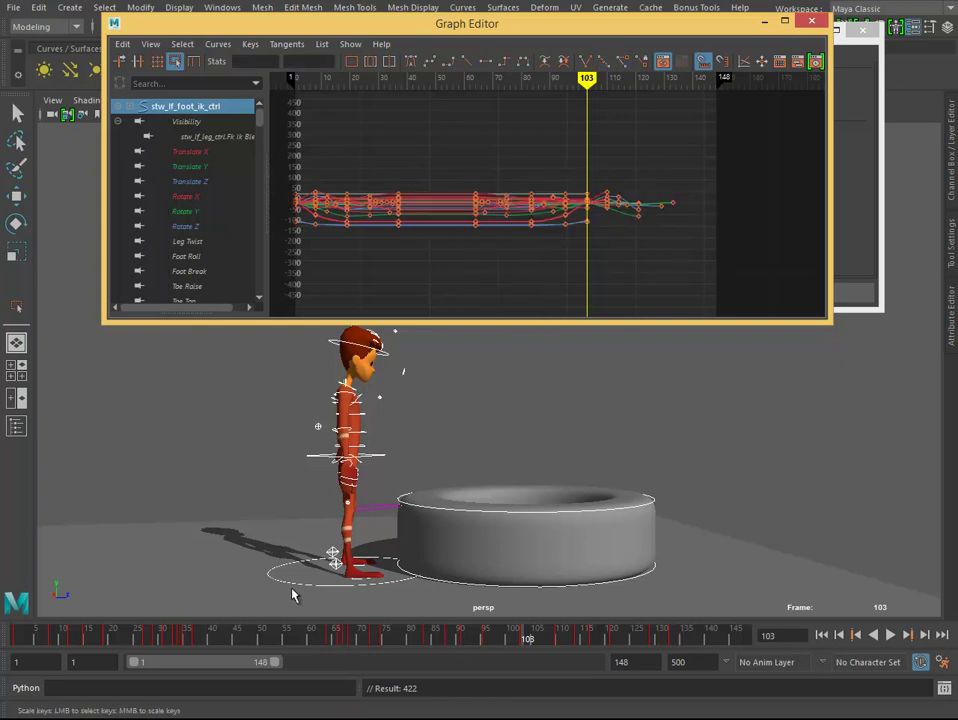
Play back to check the crouch at frame 63, then select all keys after frame 106.
click(472, 79)
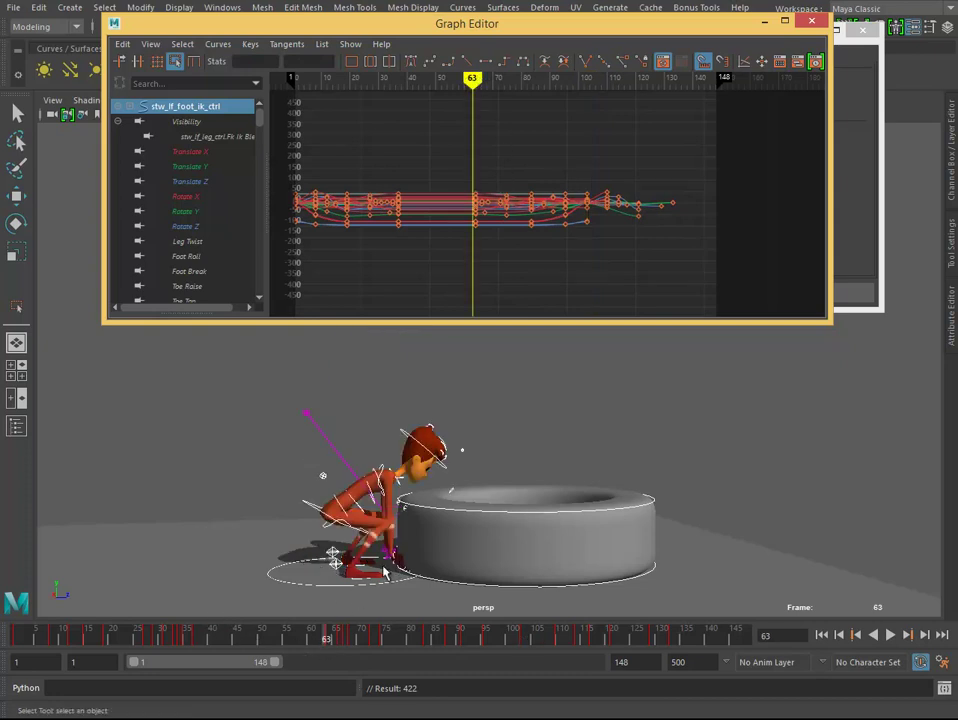
click(348, 634)
key(alt+v)
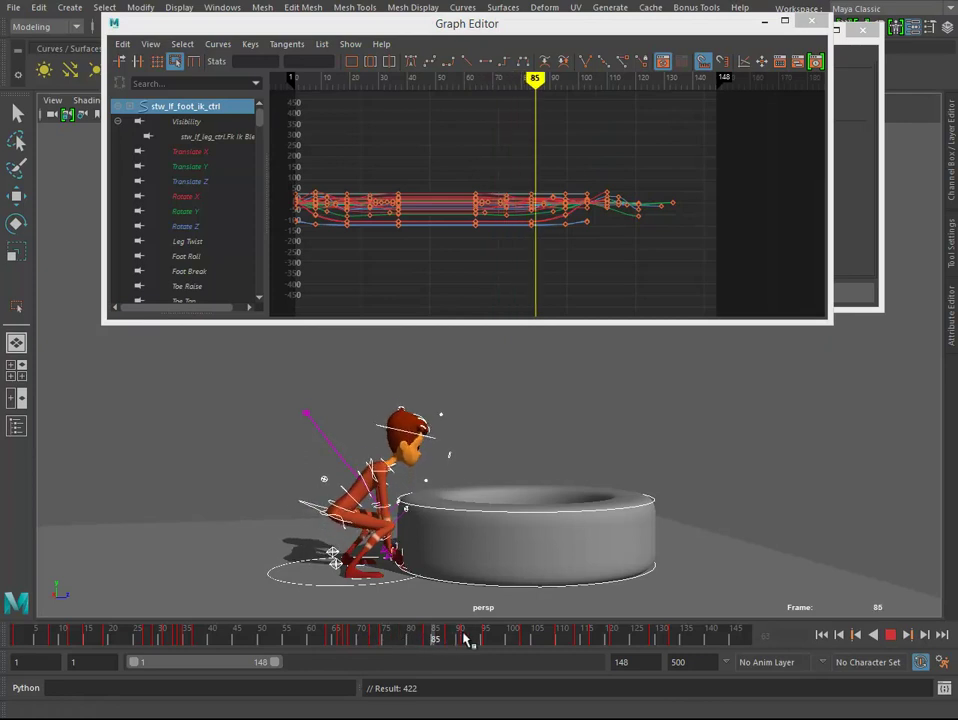
drag(541, 638, 537, 638)
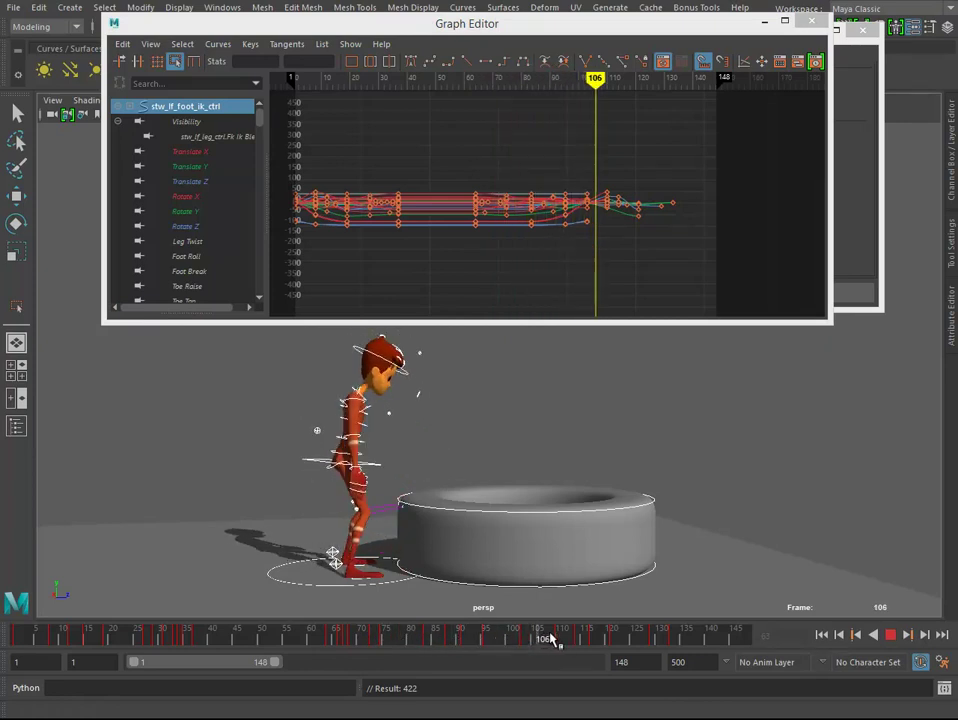
click(693, 295)
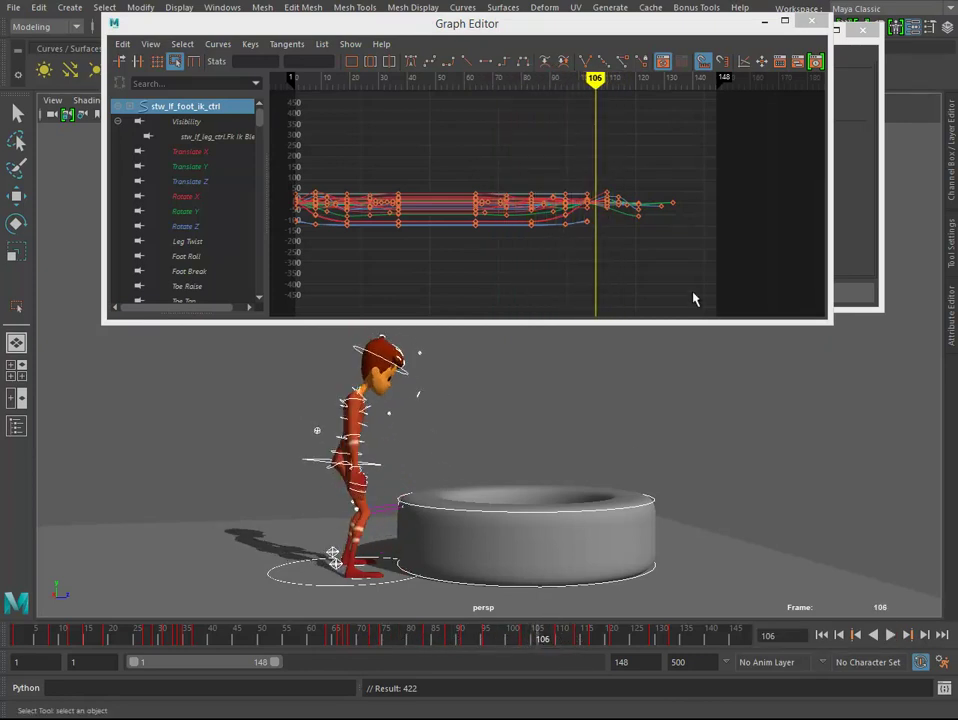
drag(685, 162, 600, 260)
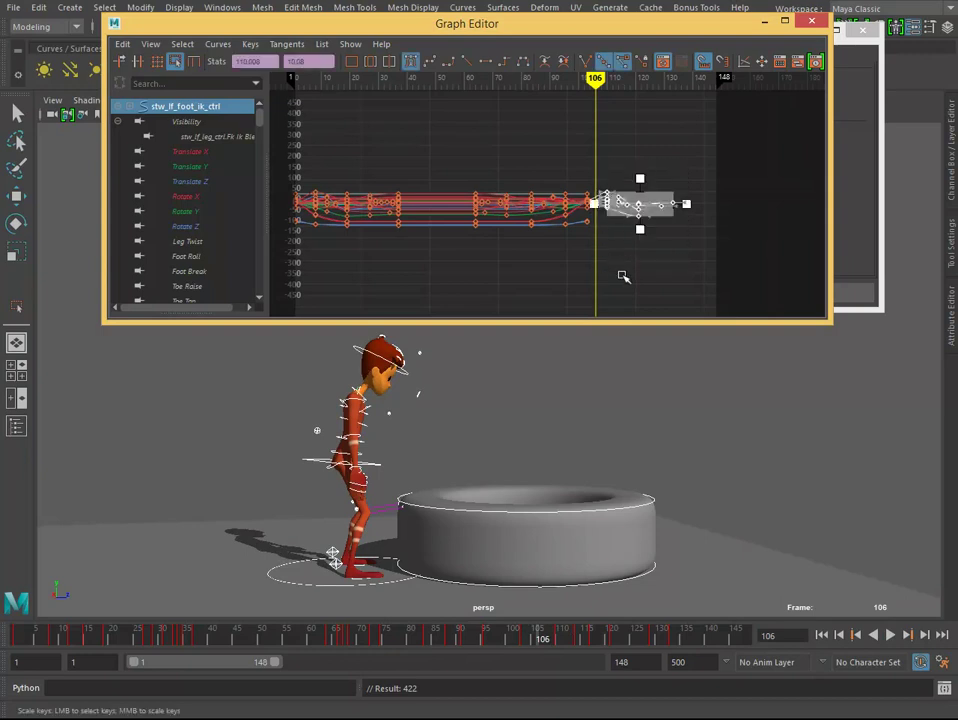
Delete the selected keys after frame 106 and play the animation from the start.
key(Delete)
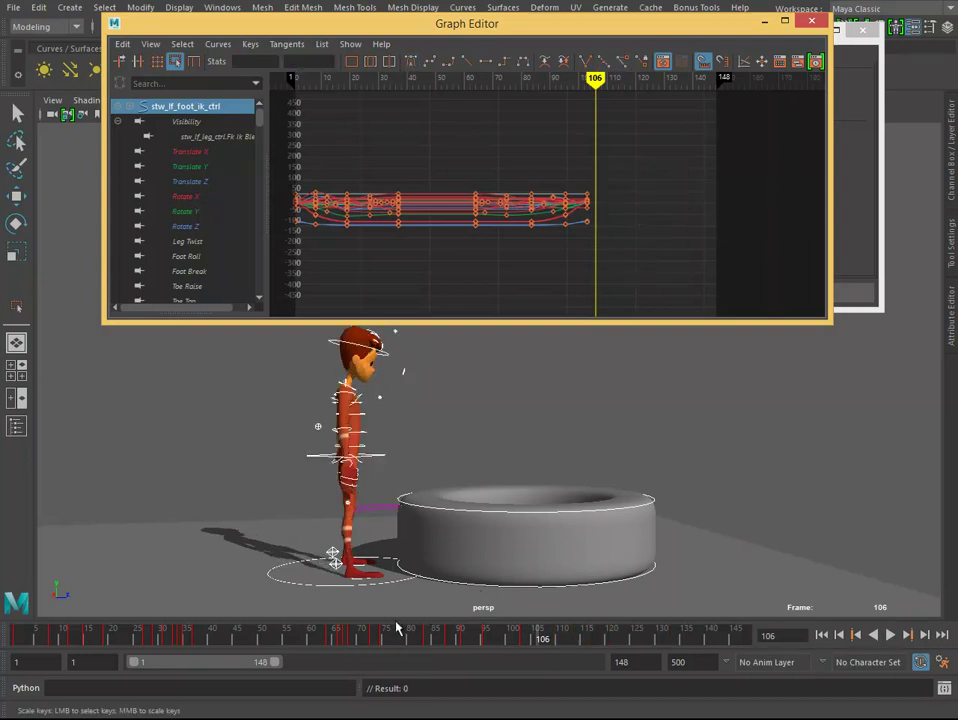
click(17, 640)
key(alt+v)
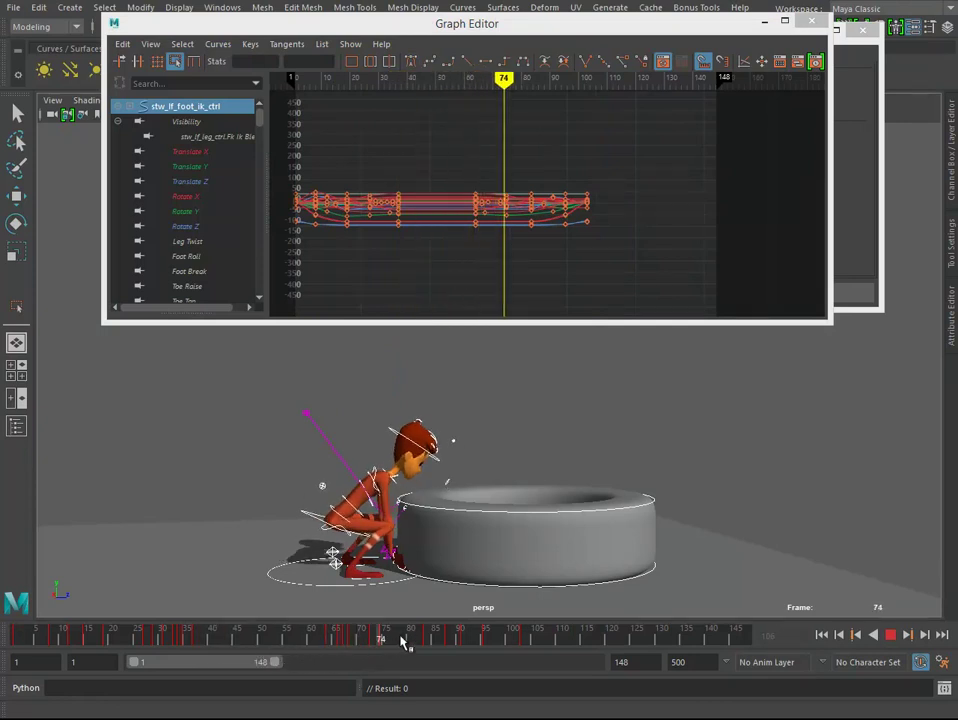
Stop at frame 102, mark frames 64 to 104, and scrub to the standing pose at 103.
click(520, 632)
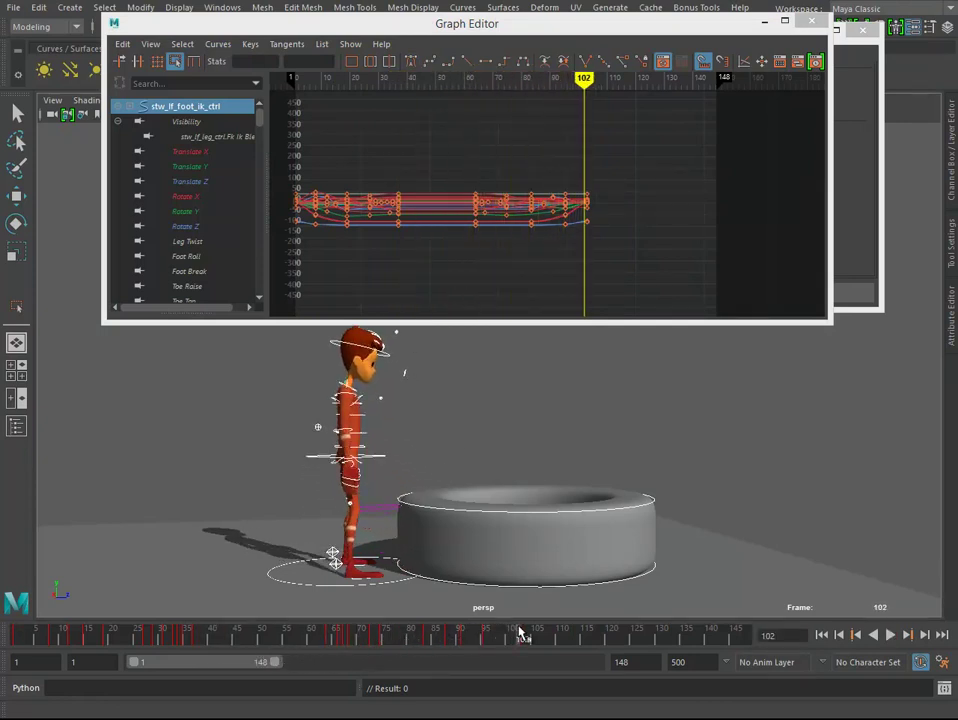
shift+drag(520, 638, 333, 600)
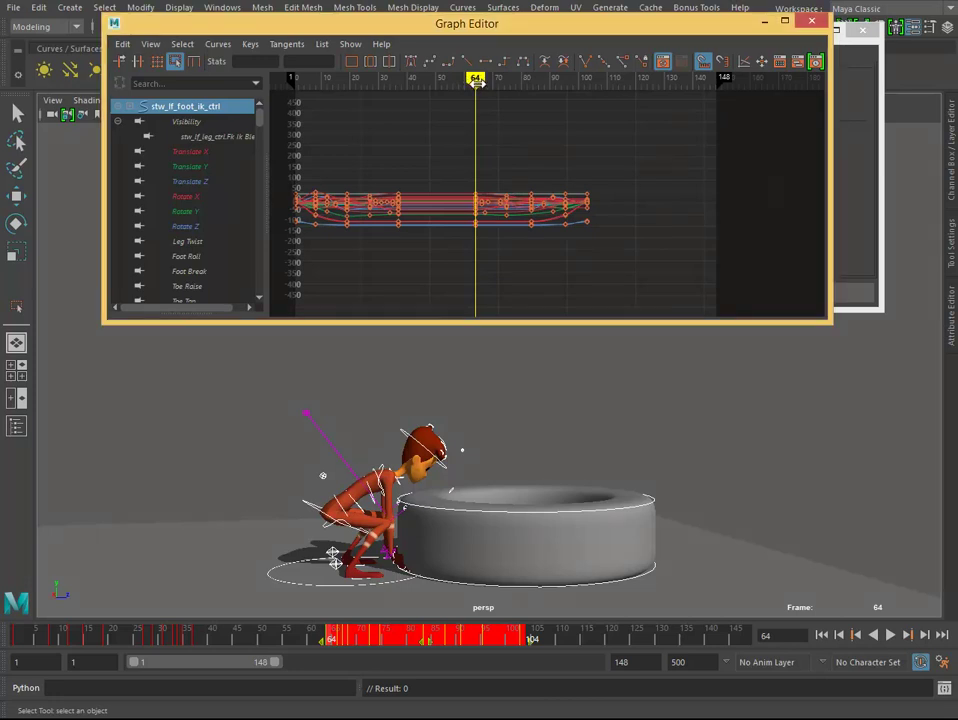
drag(475, 79, 586, 103)
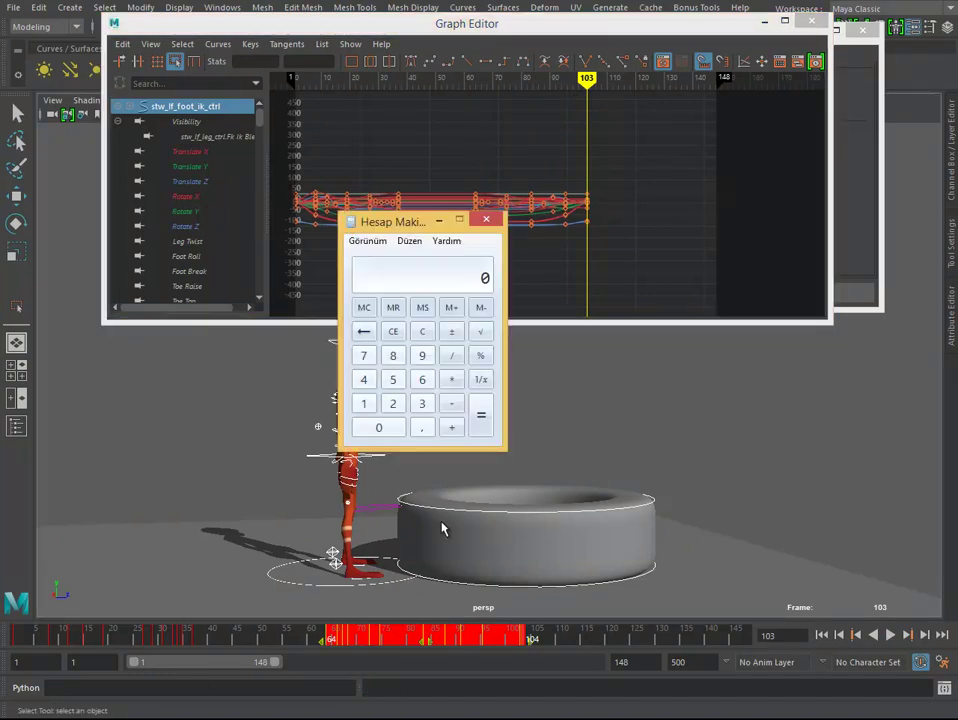
Calculate 100 minus 64 (36), then marquee-select the stand-up keys in the Graph Editor.
text(10064)
key(Return)
drag(605, 175, 454, 265)
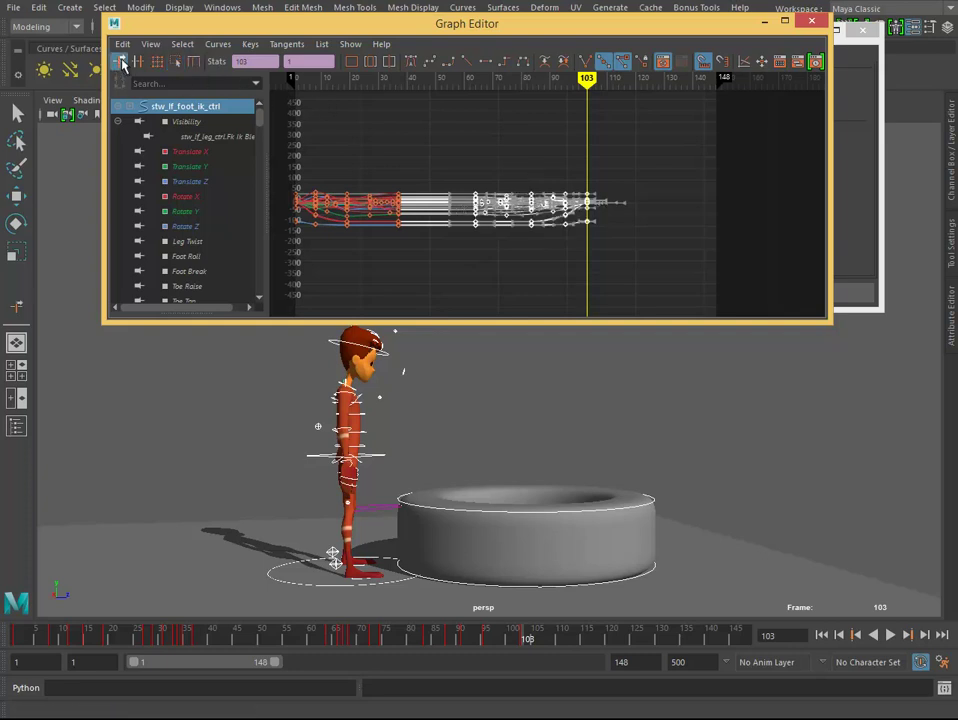
With the Retime tool active, frame the keys and place a retime marker at frame 103.
click(195, 62)
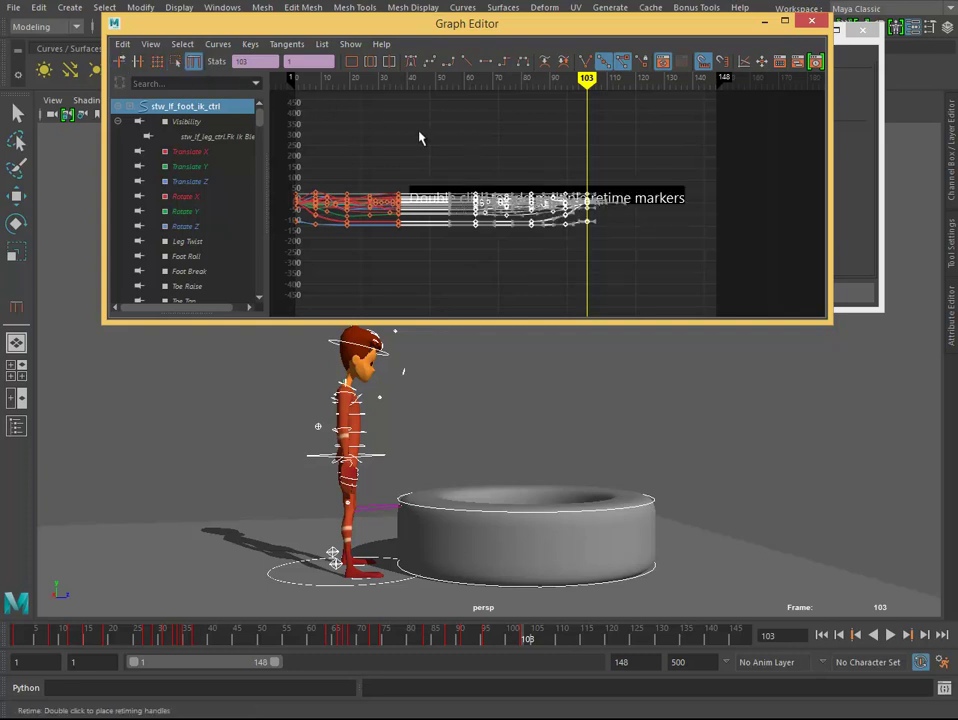
key(f)
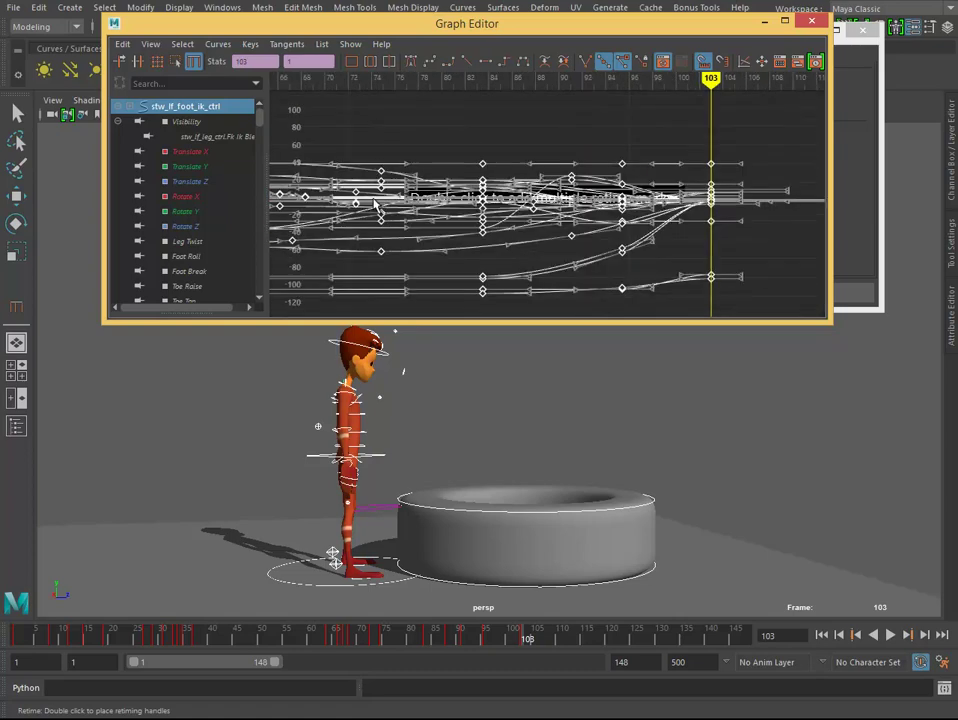
key(a)
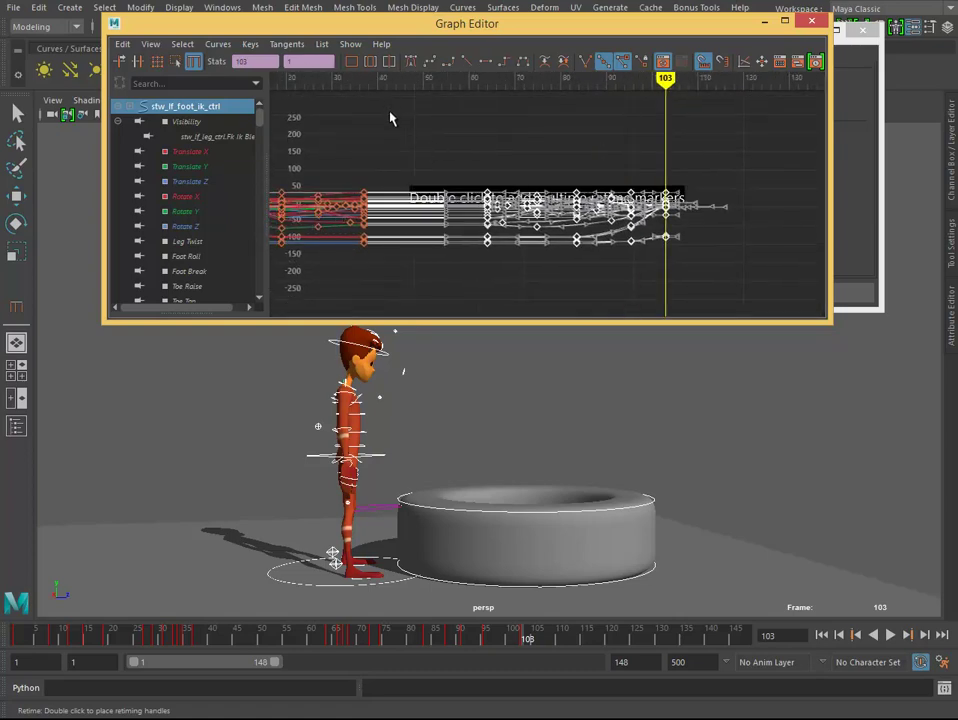
click(586, 80)
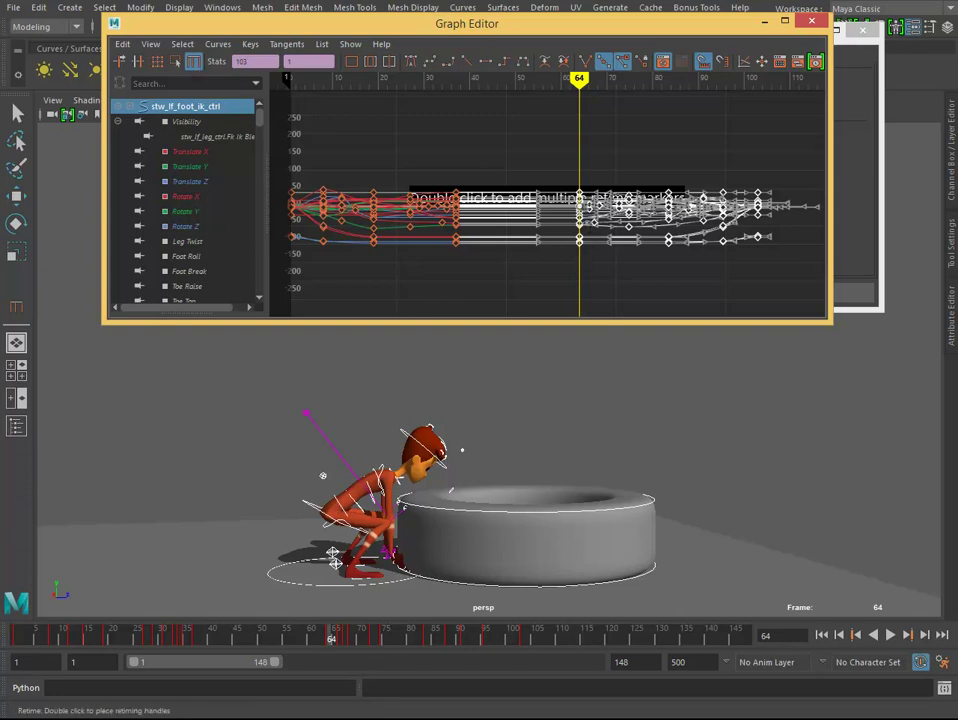
alt+middle_drag(521, 177, 430, 177)
scroll(596, 222, up, 3)
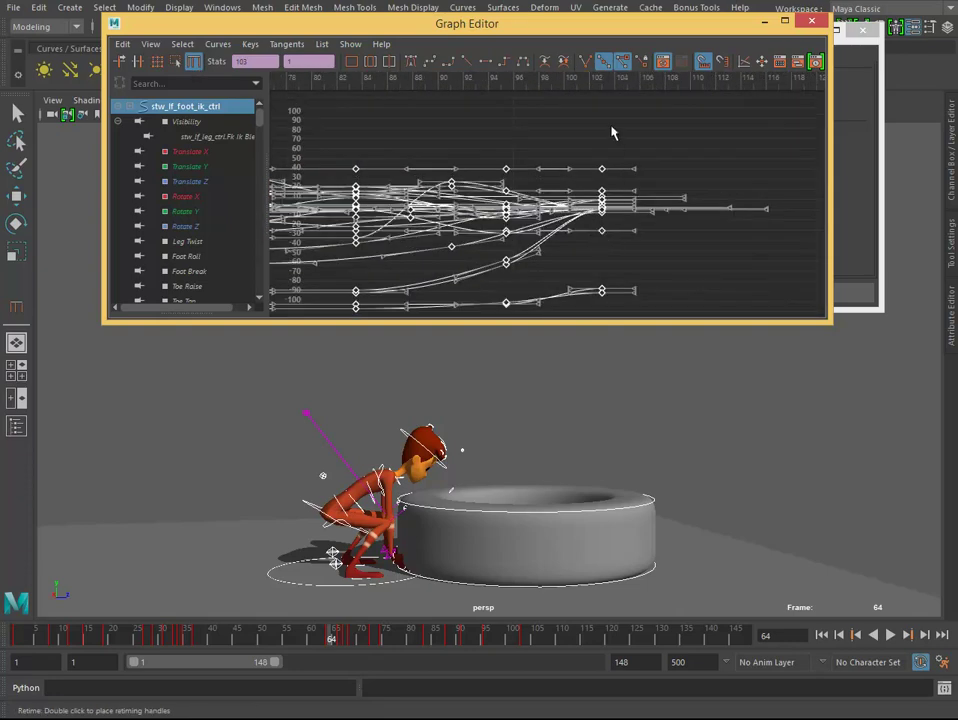
click(603, 88)
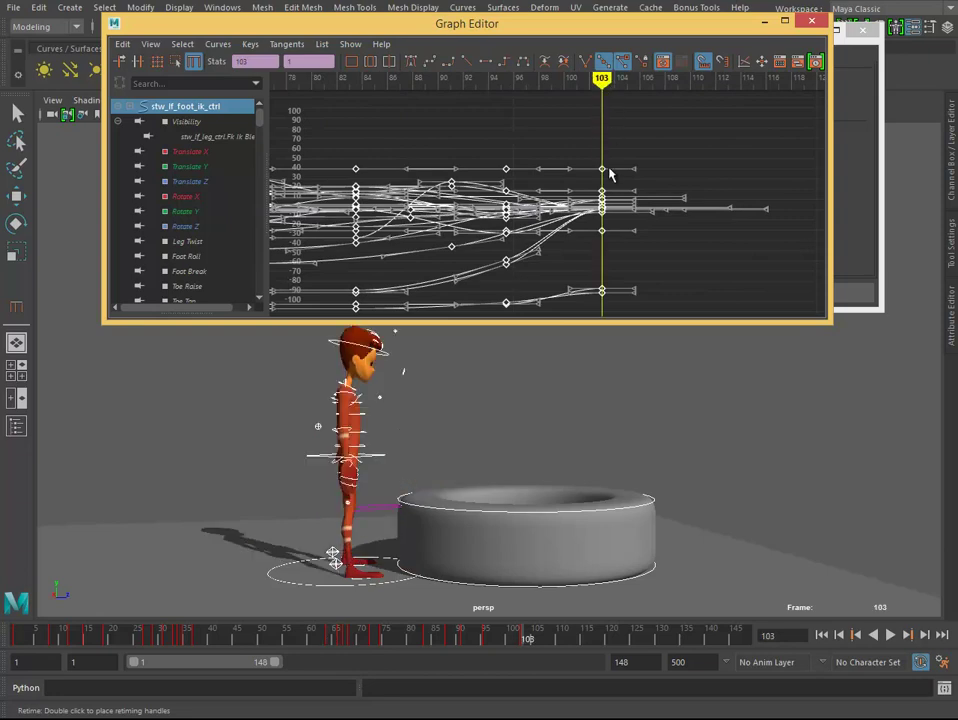
double_click(603, 205)
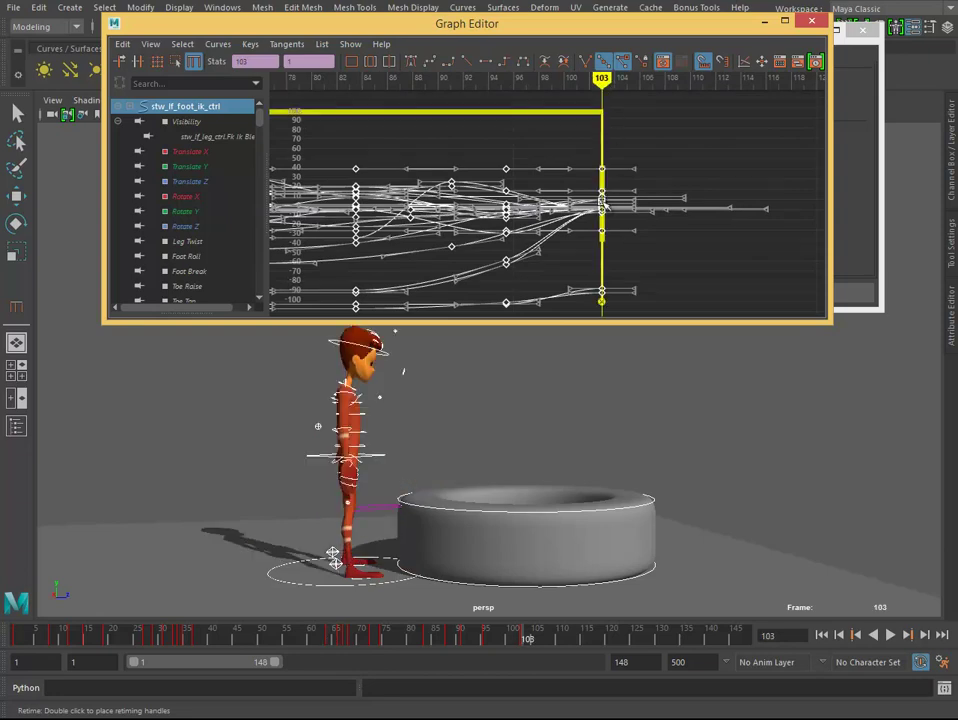
Drag the frame-103 marker right to about frame 105.04, then return to Move Keys.
scroll(607, 205, up, 2)
scroll(560, 198, up, 2)
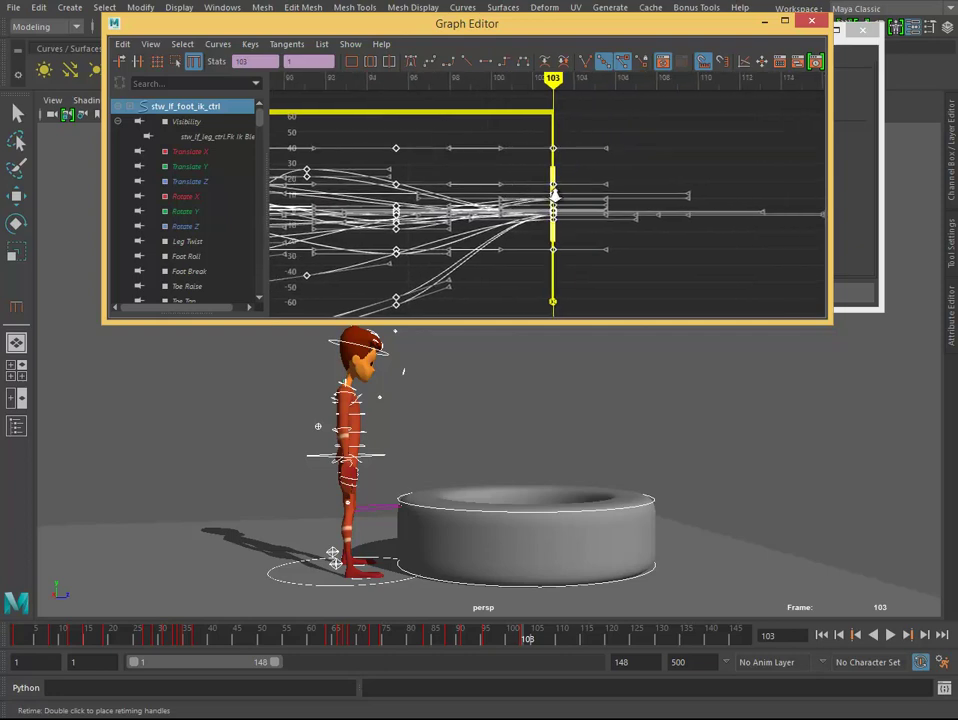
scroll(556, 196, up, 2)
scroll(545, 243, up, 1)
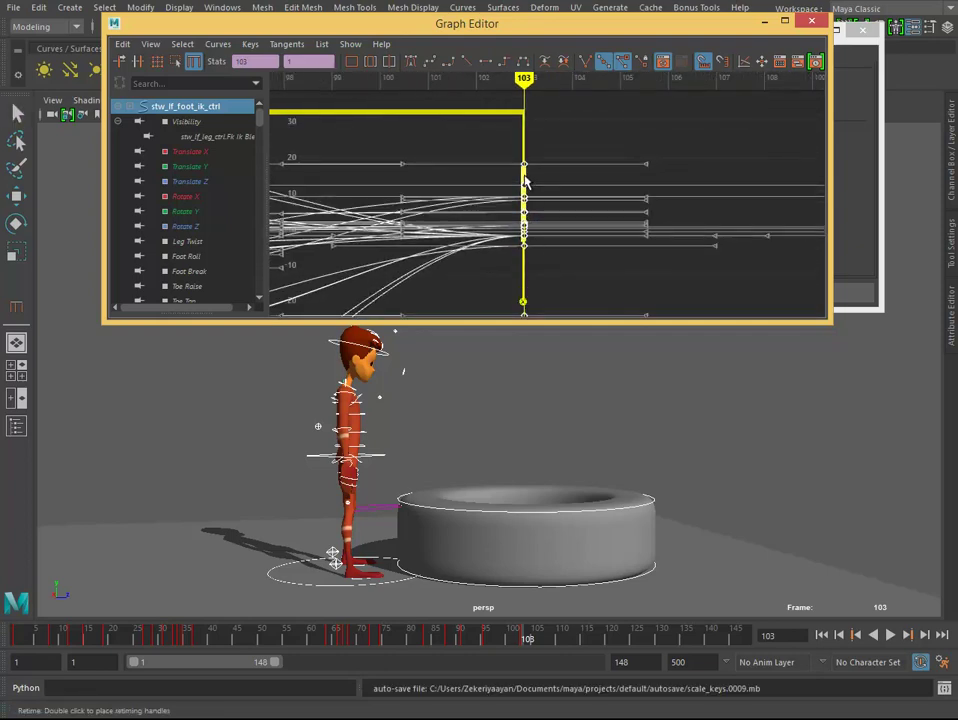
drag(524, 110, 621, 110)
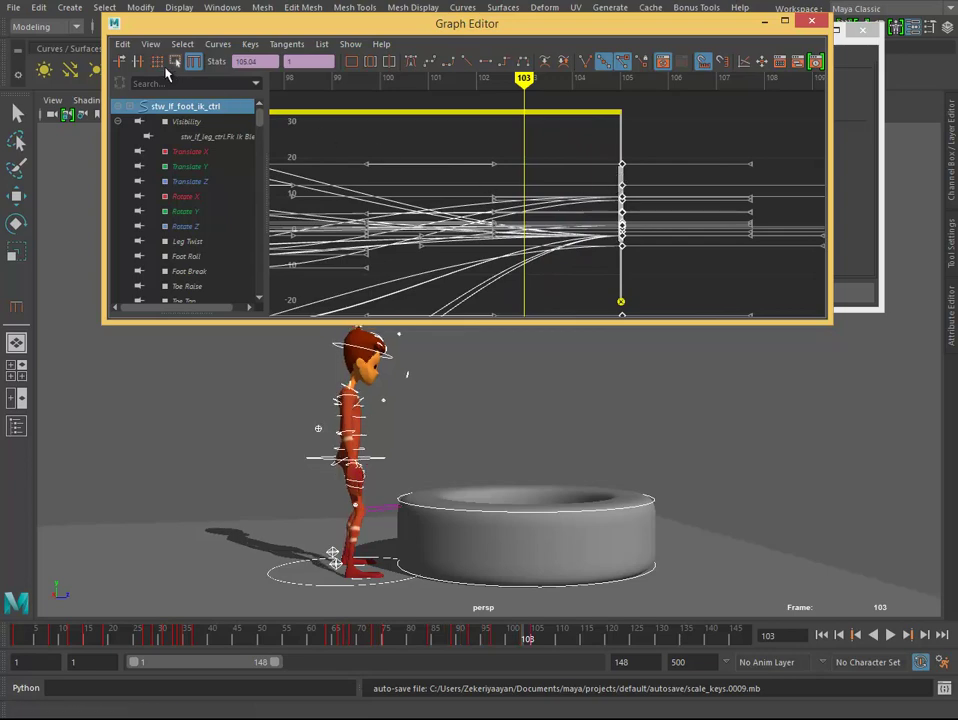
click(120, 61)
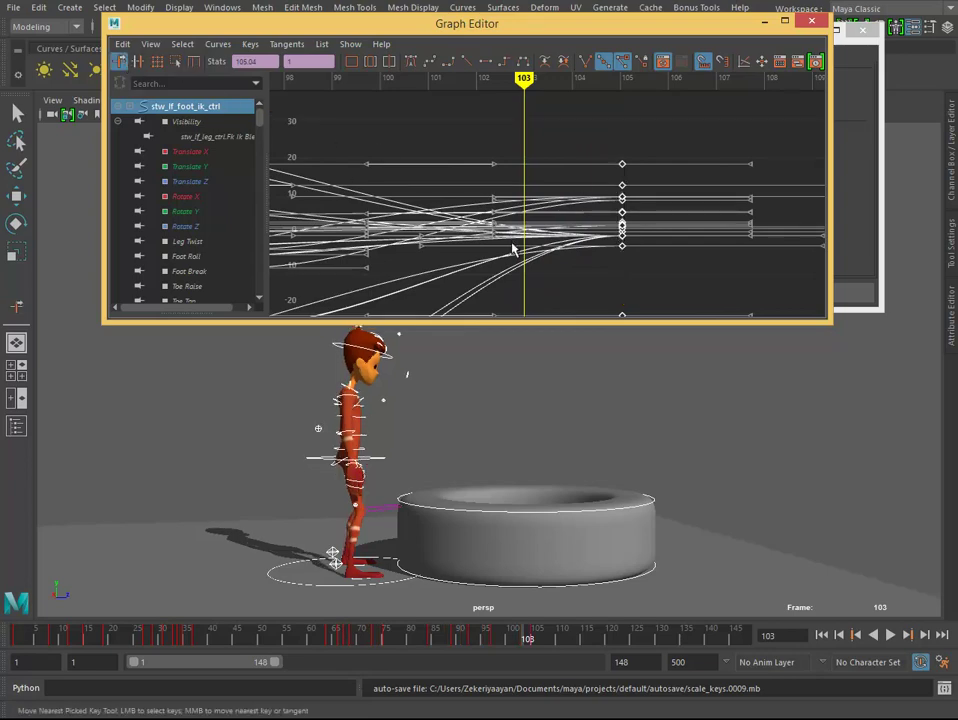
Check the crouch at frame 75, select the middle keys, and play back to frame 63.
click(387, 637)
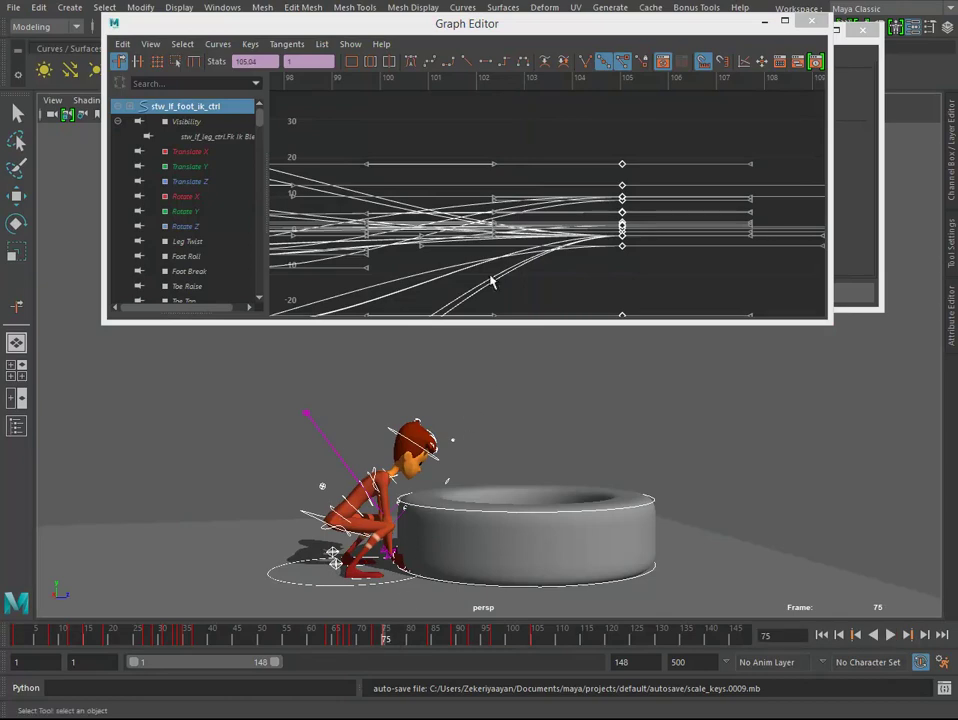
key(a)
alt+middle_drag(497, 228, 528, 228)
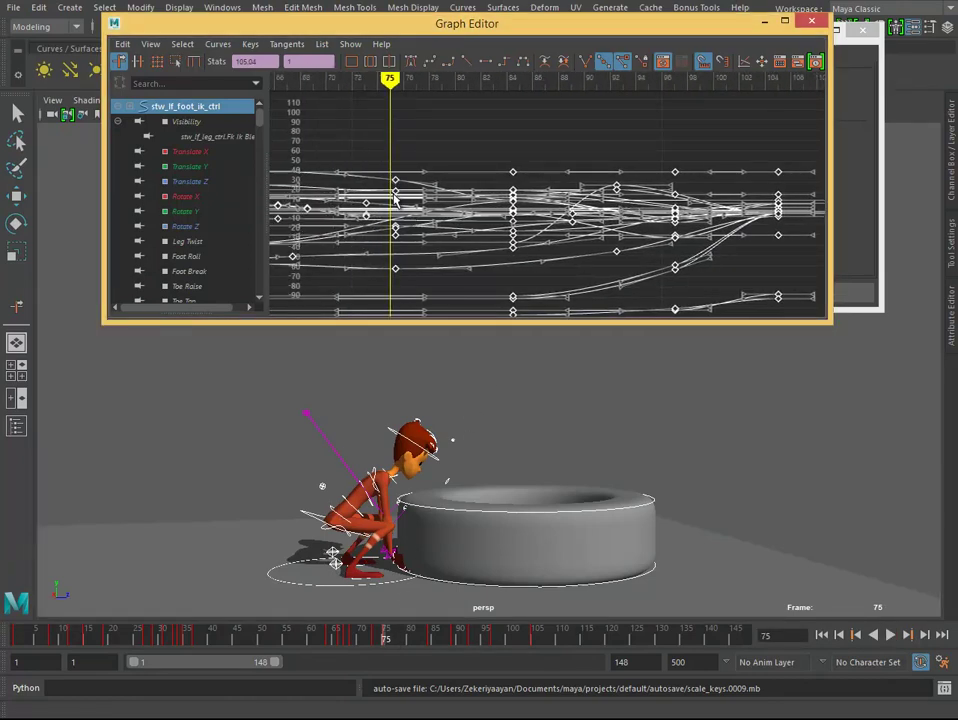
alt+right_drag(387, 190, 505, 228)
drag(518, 213, 376, 160)
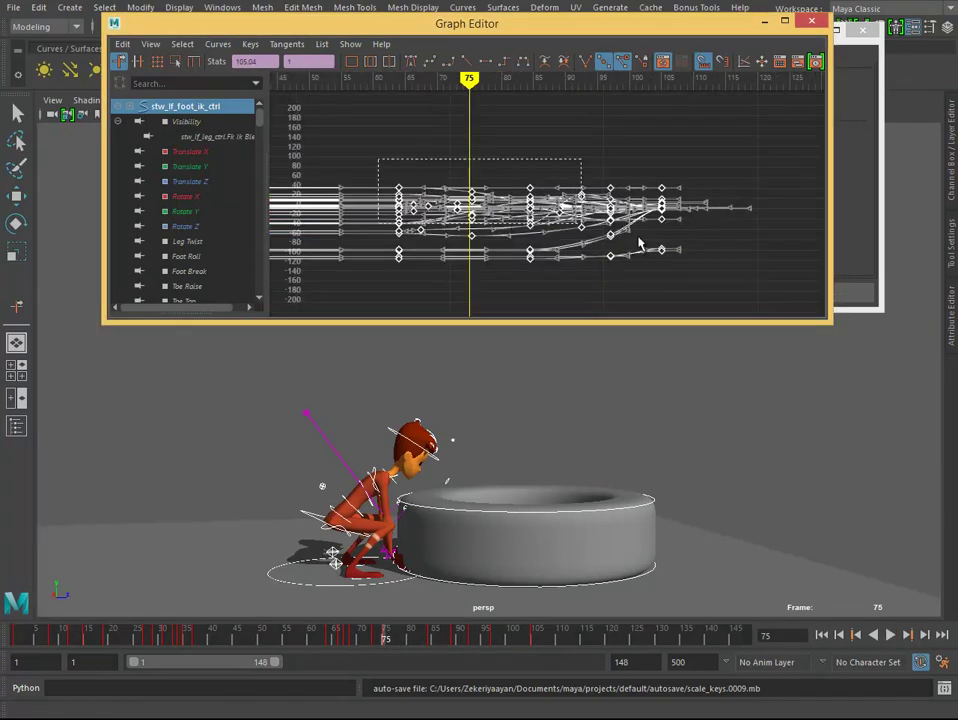
right_click(499, 211)
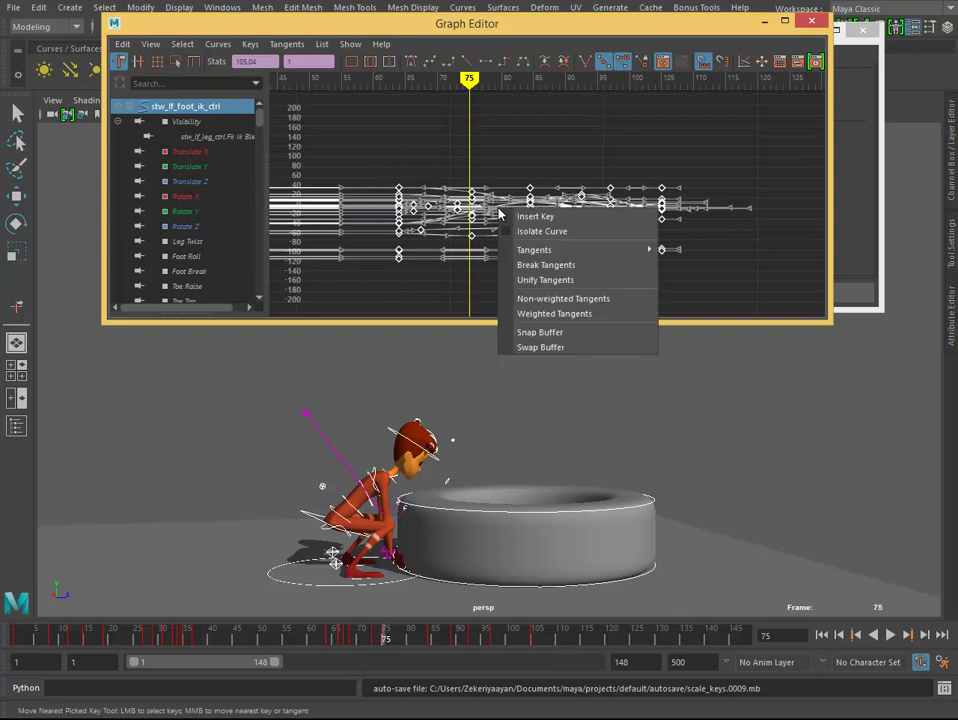
key(Escape)
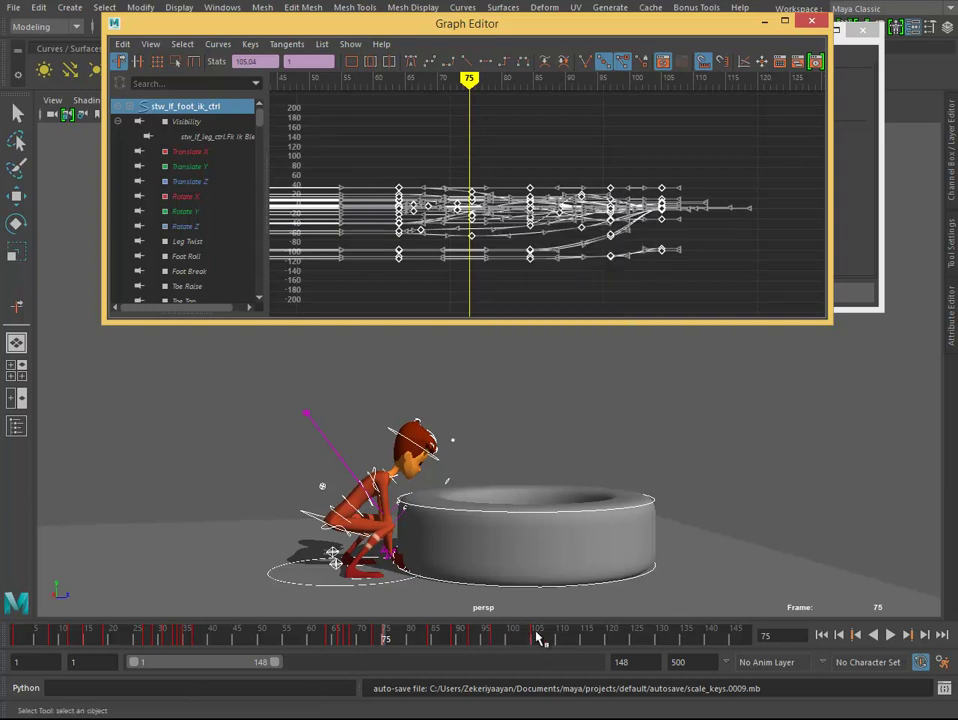
key(alt+v)
shift+drag(545, 637, 329, 640)
click(326, 640)
Snap the retimed keys onto whole frames, then play from frame 32 to check the timing.
right_click(352, 638)
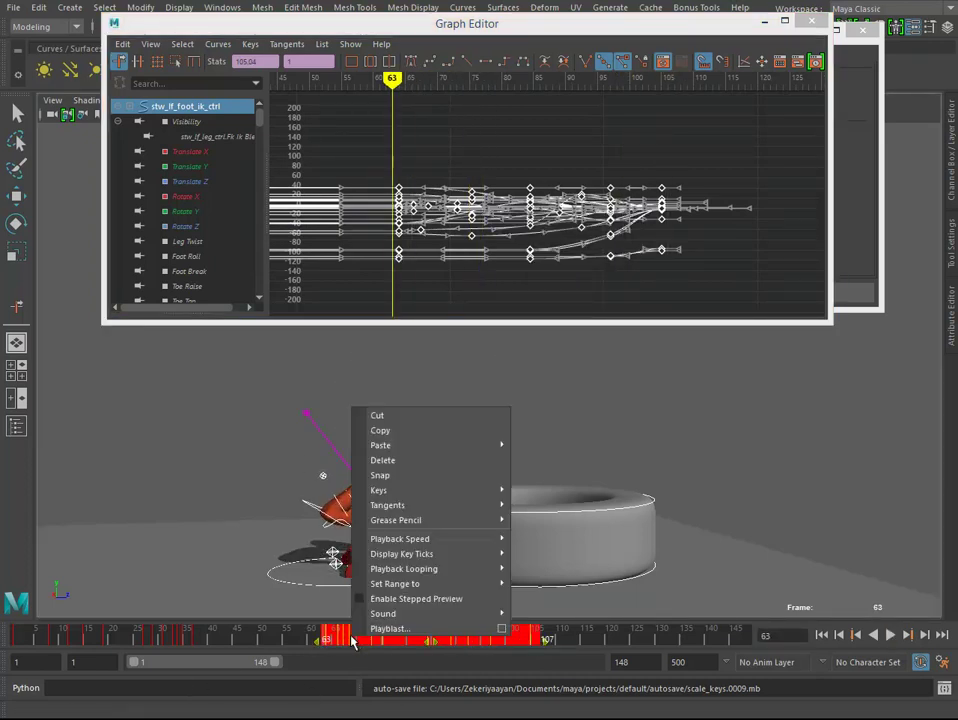
click(419, 475)
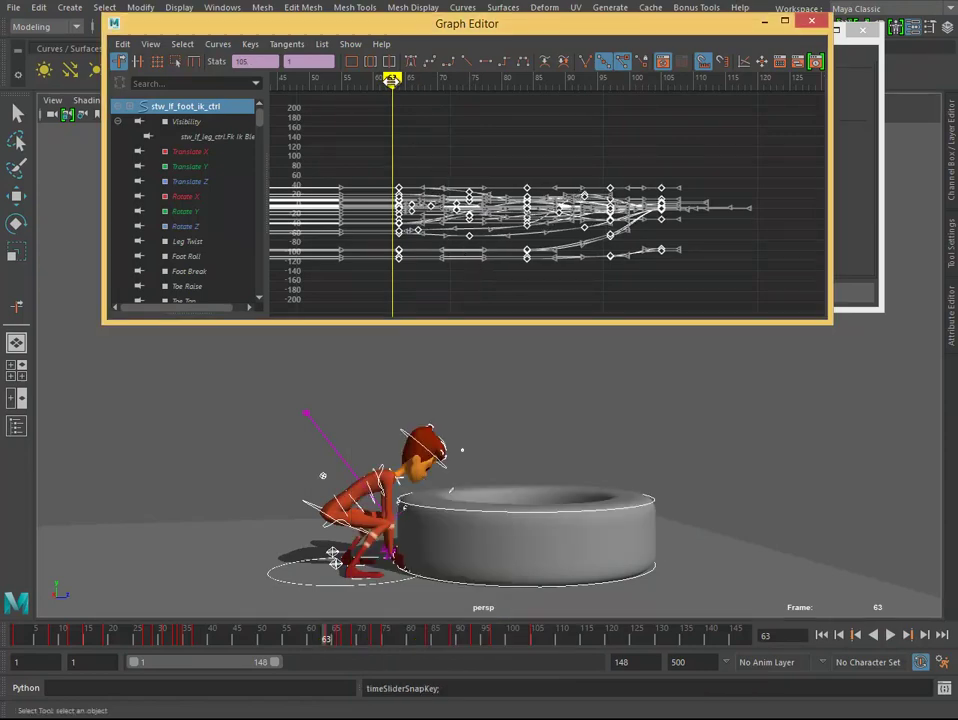
drag(403, 93, 410, 93)
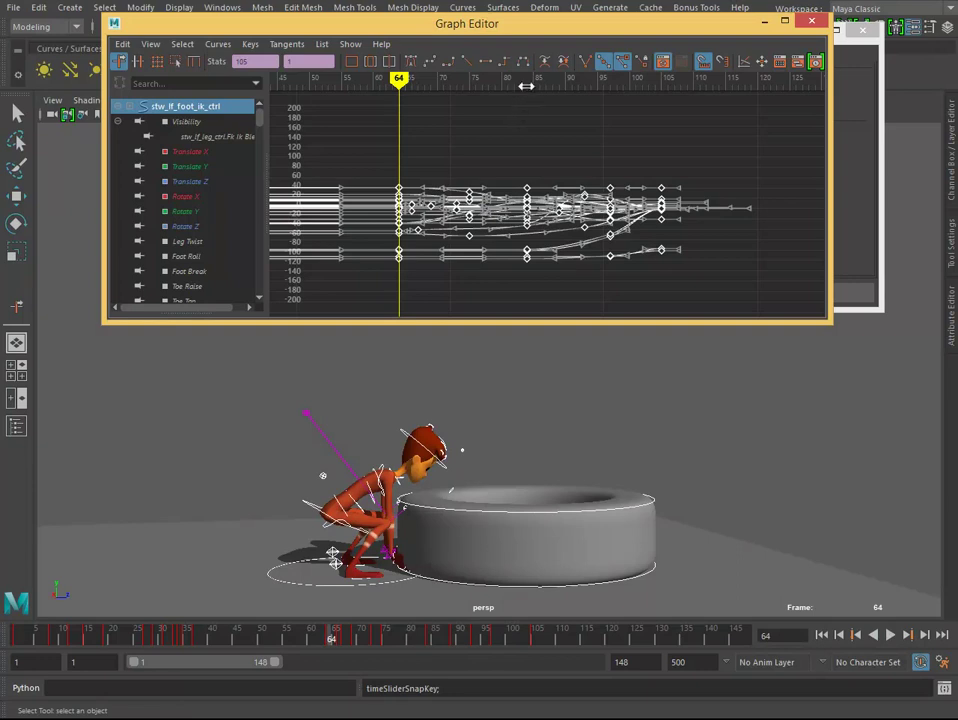
click(172, 638)
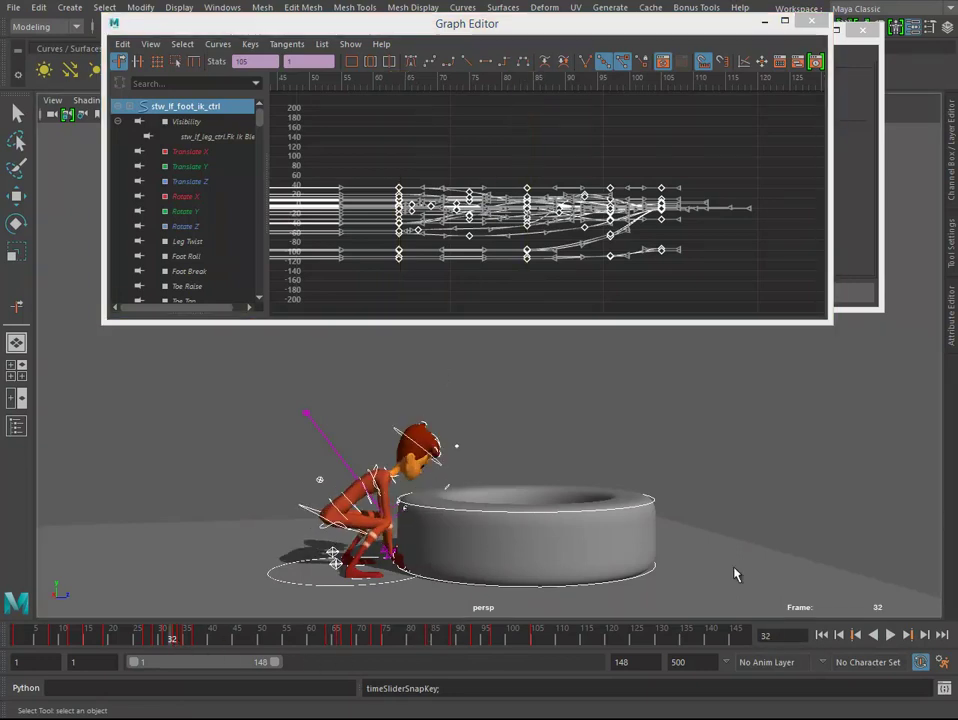
click(889, 634)
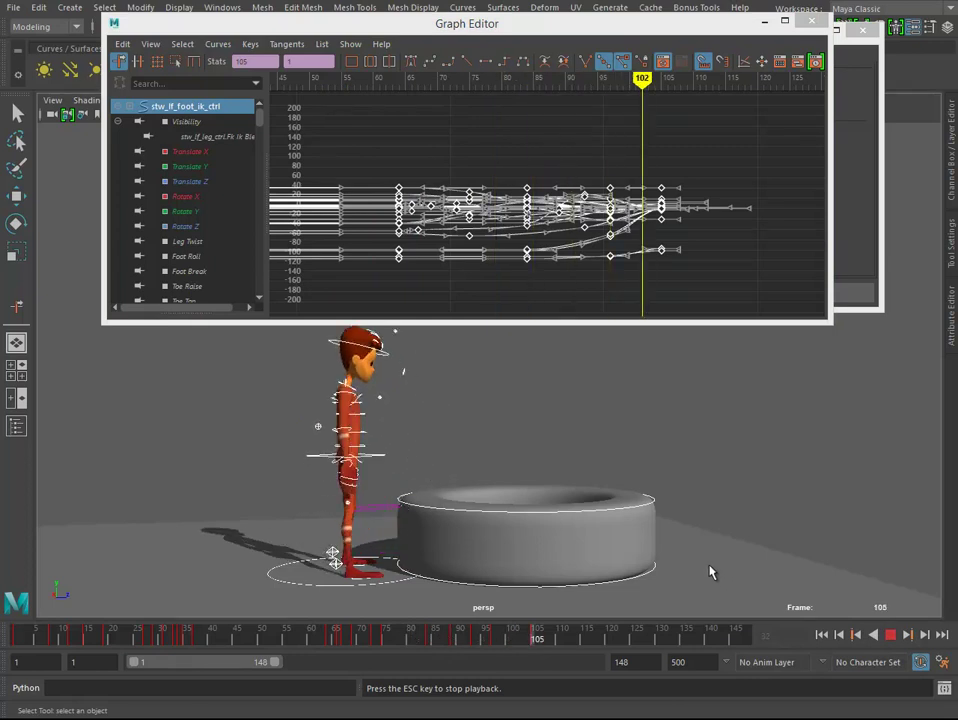
click(889, 634)
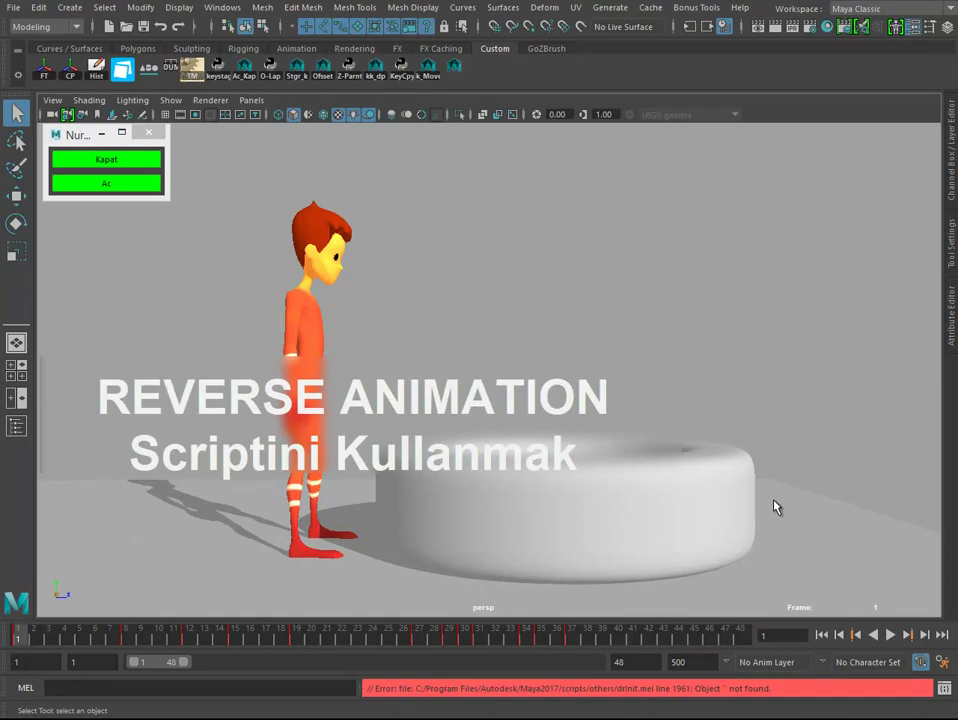
Look over Reverse Animation in the Bonus Tools Animation menu, then close the menu.
click(696, 7)
mouse_move(708, 158)
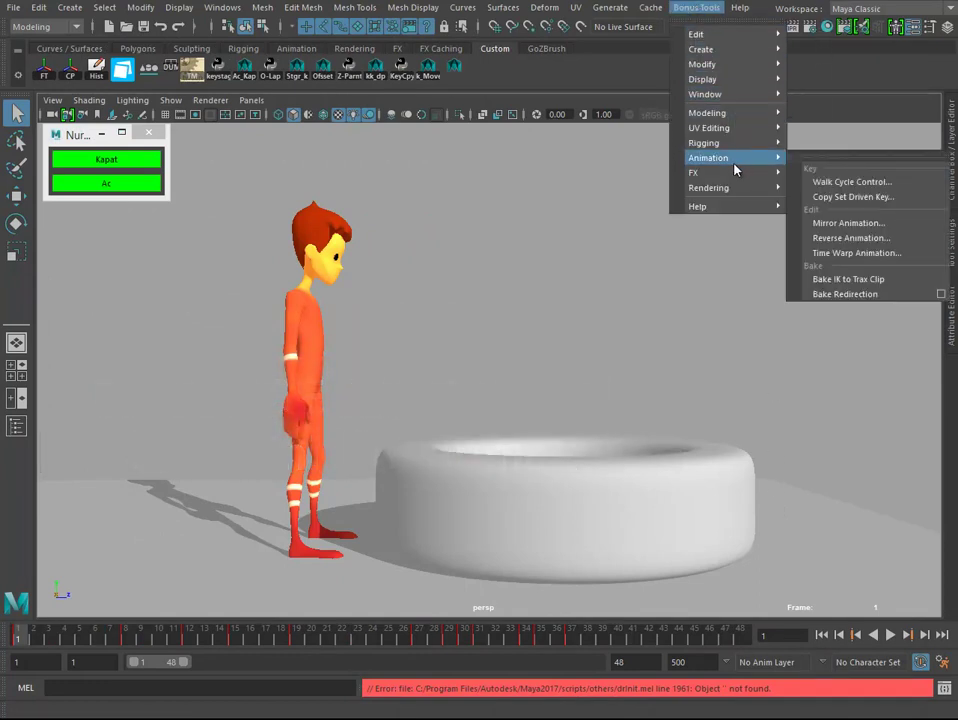
click(866, 244)
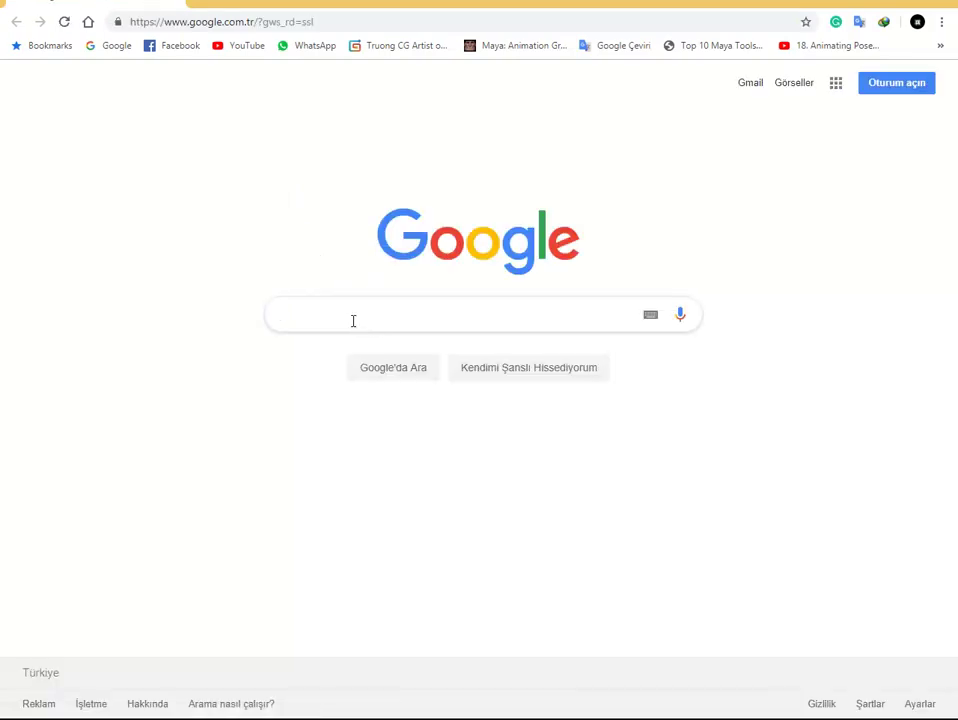
Search Google for 'maya 2018 bonus tool download' and open the Autodesk App Store Maya Bonus Tools listing.
text(maya 201)
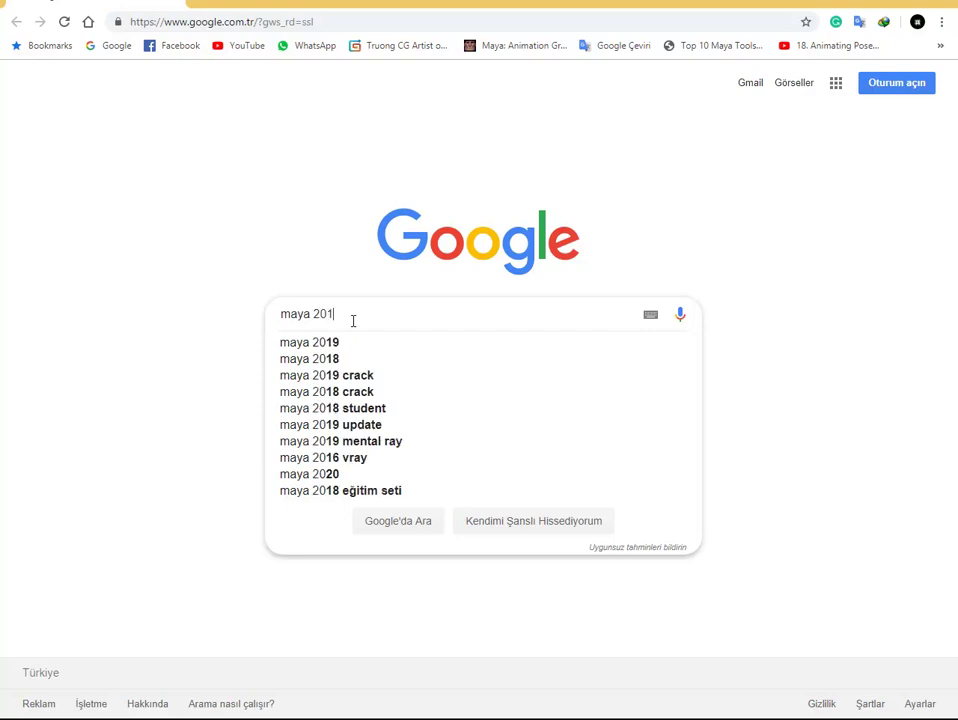
text(8 bonu)
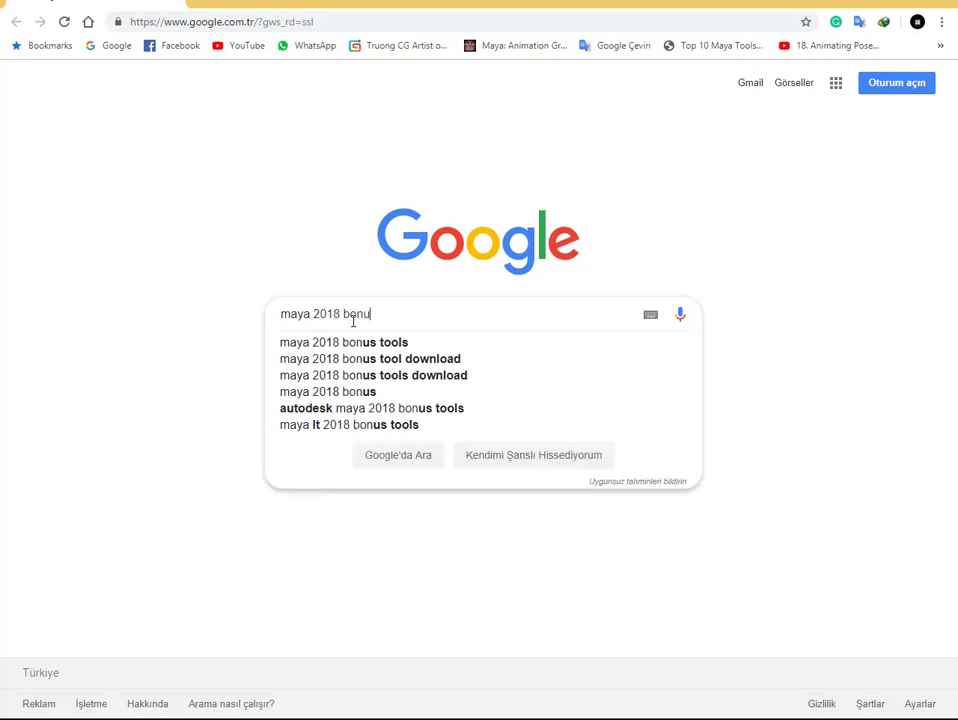
text(s)
key(Down)
key(Down)
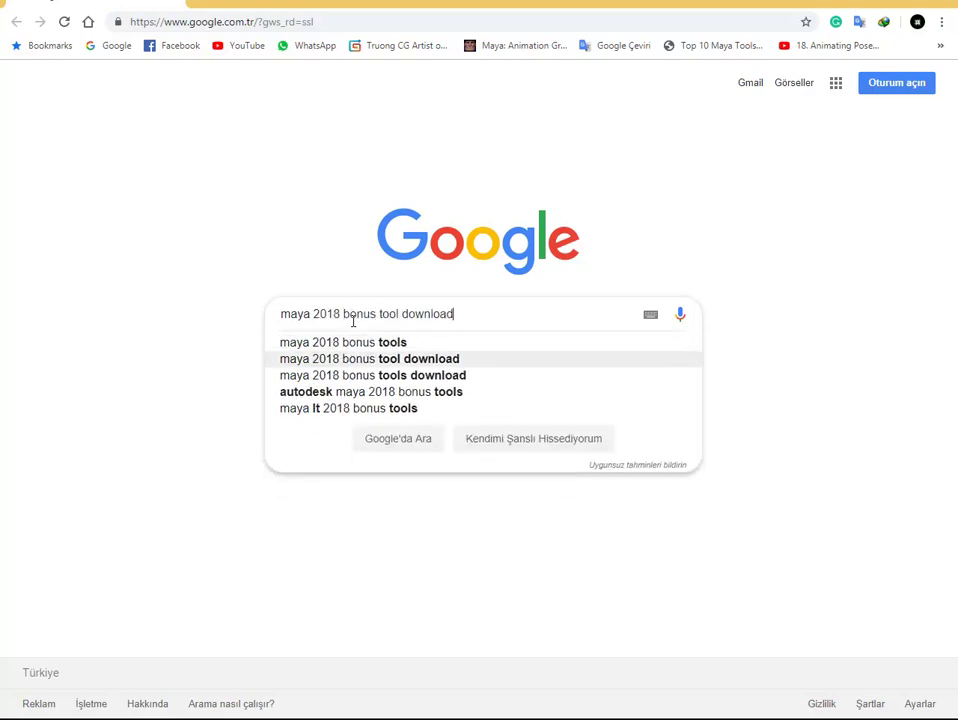
key(Return)
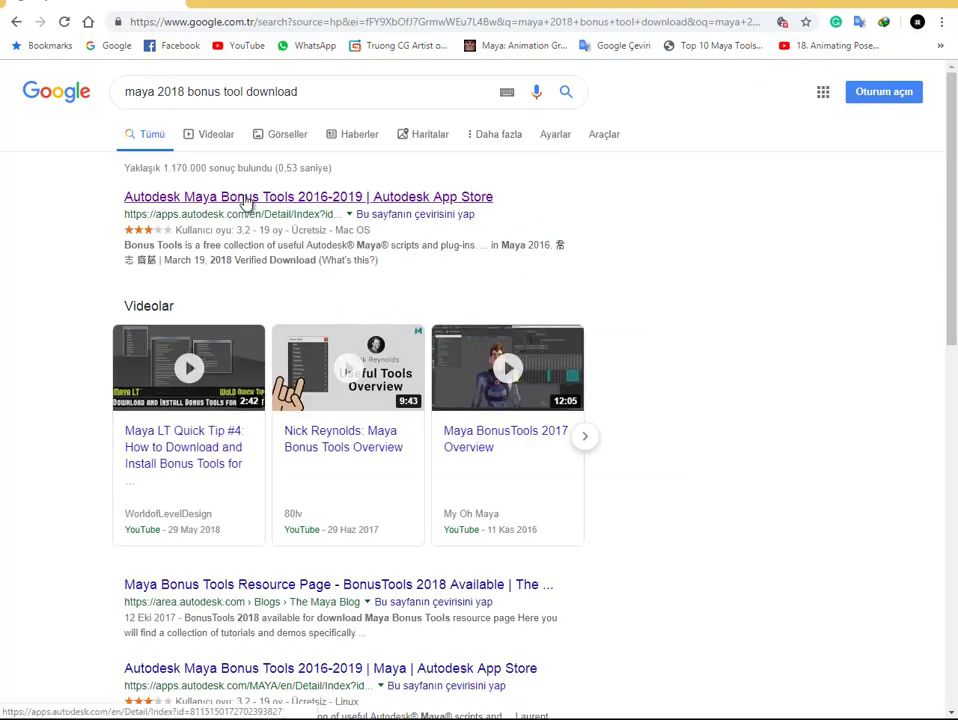
click(336, 200)
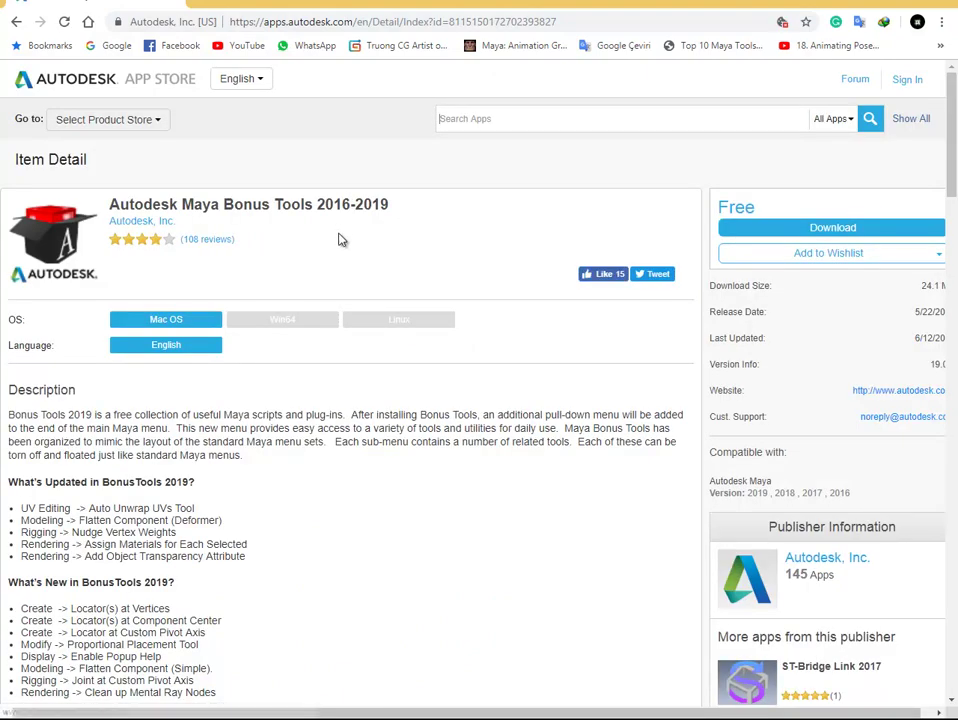
Choose the Win64 edition of Maya Bonus Tools 2016-2019 and click Download.
click(289, 331)
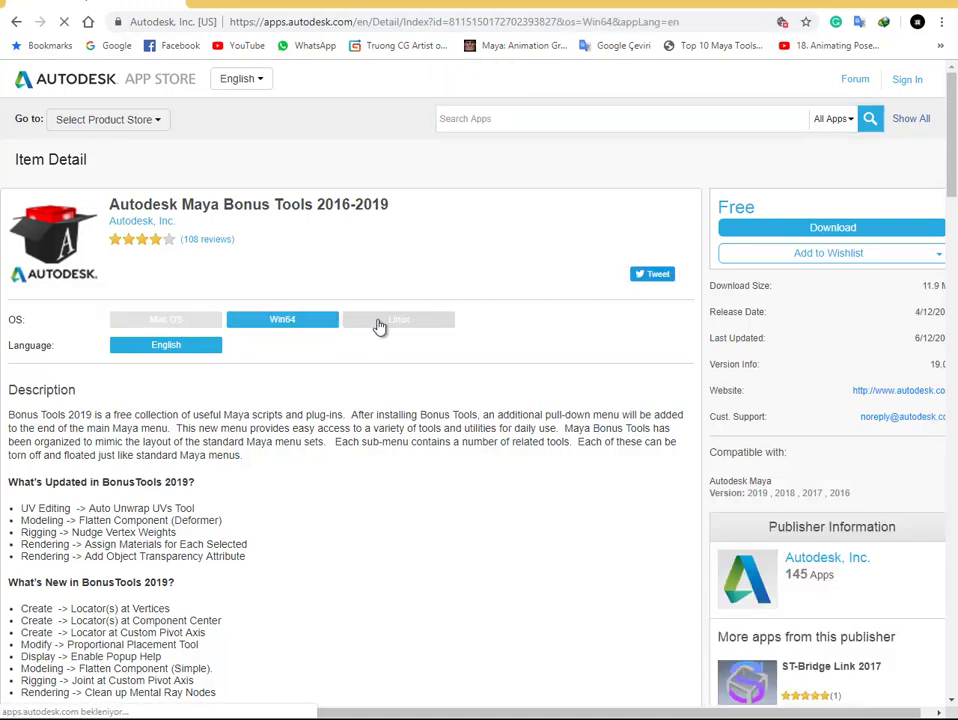
click(778, 241)
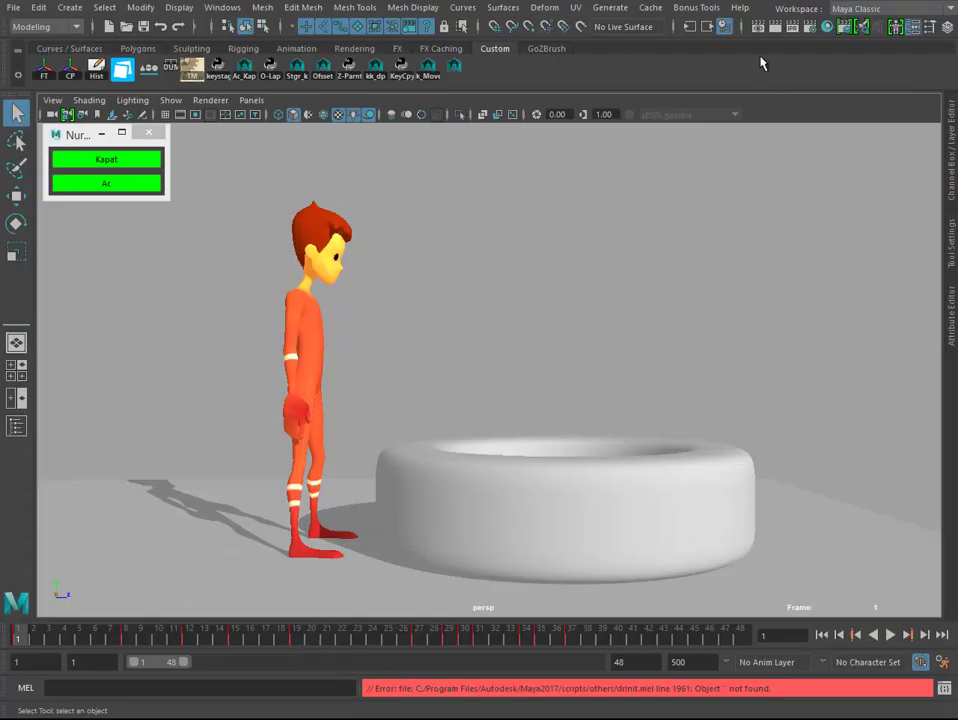
Open Bonus Tools > Animation > Reverse Animation and move its window beside the viewport.
click(695, 9)
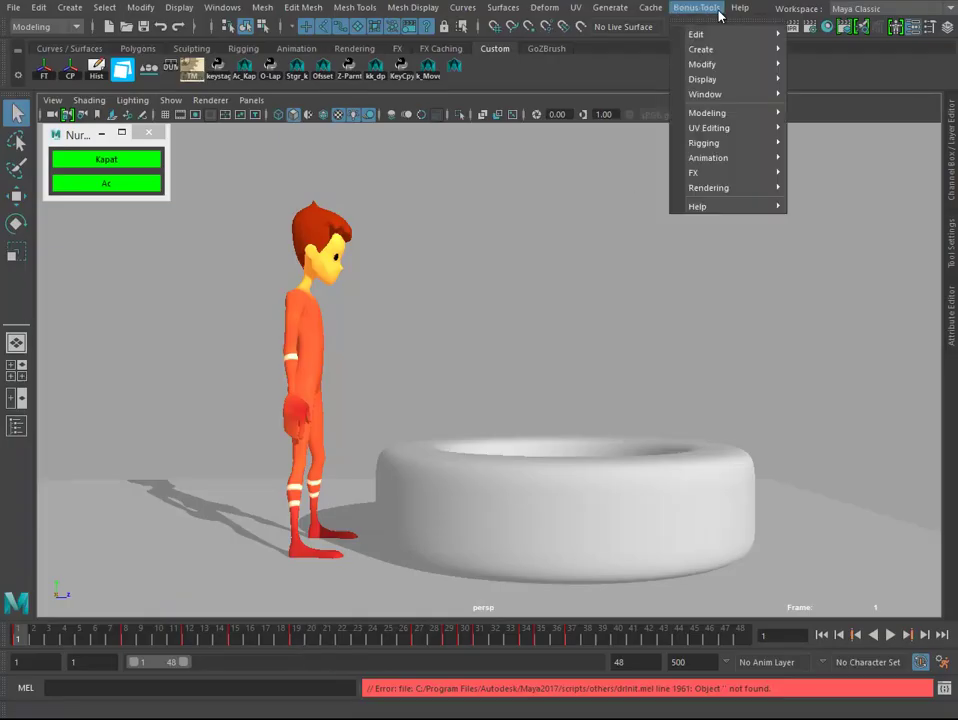
mouse_move(708, 158)
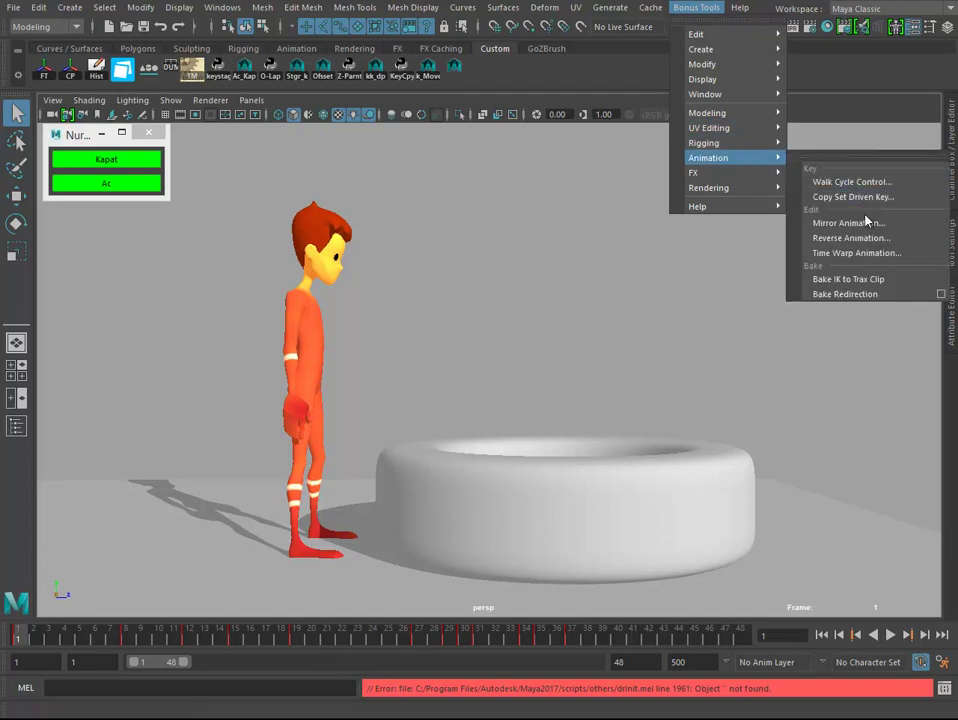
click(850, 238)
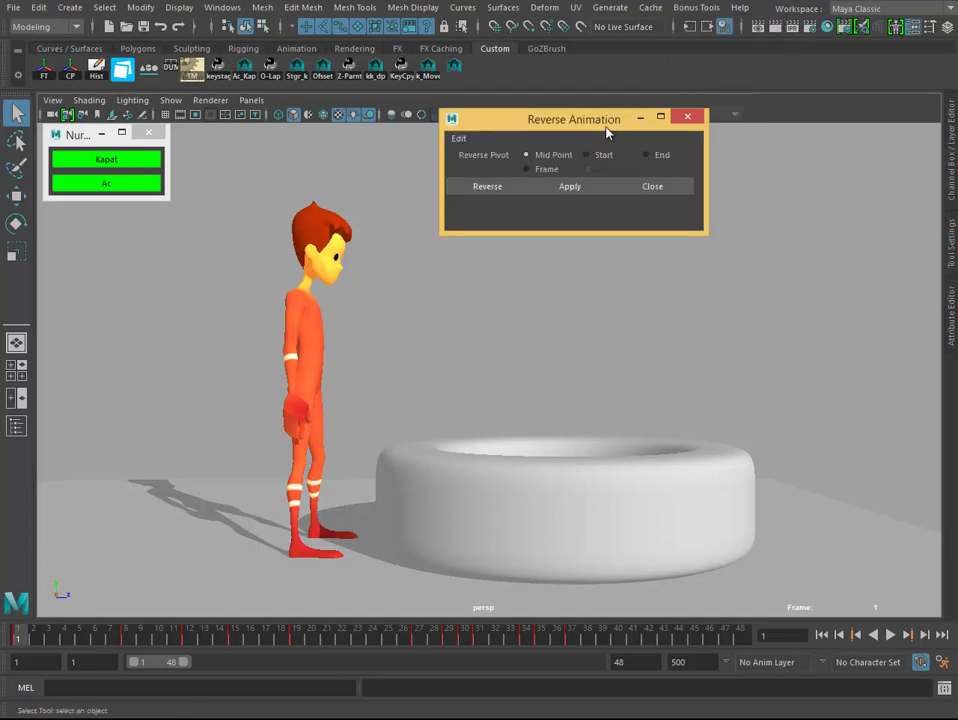
drag(607, 130, 672, 139)
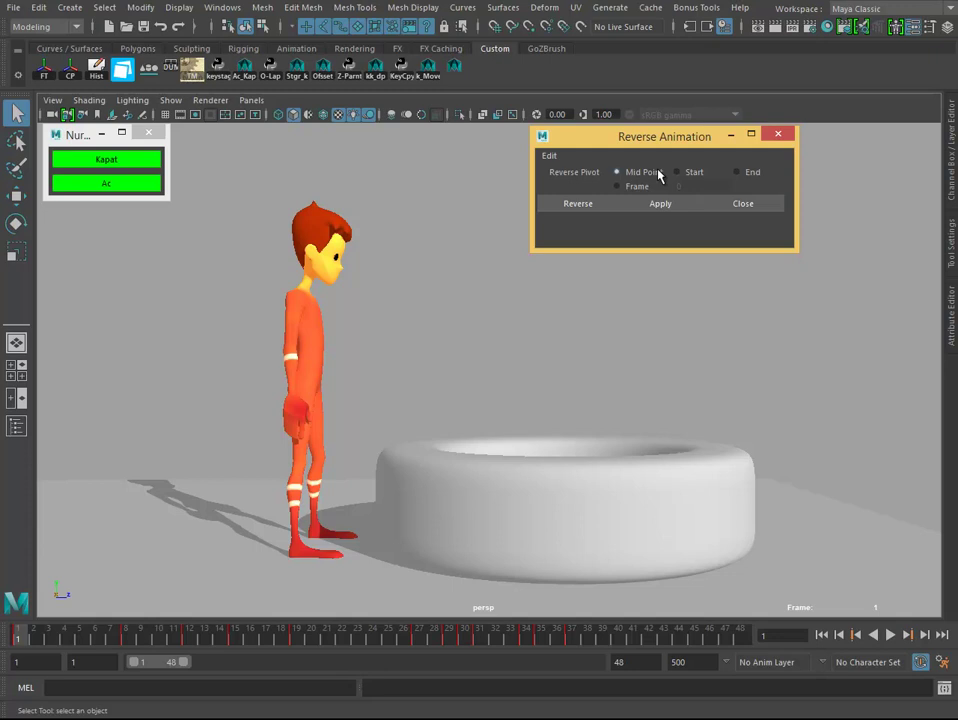
Select all the character's rig controls and play the original crouch animation.
click(110, 185)
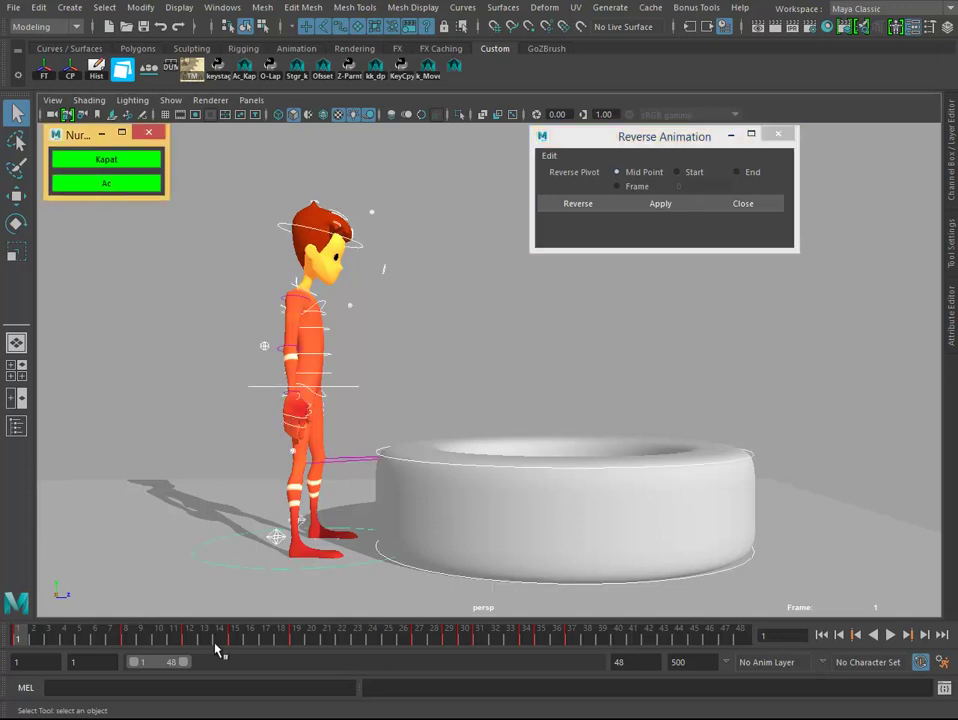
click(21, 636)
key(alt+v)
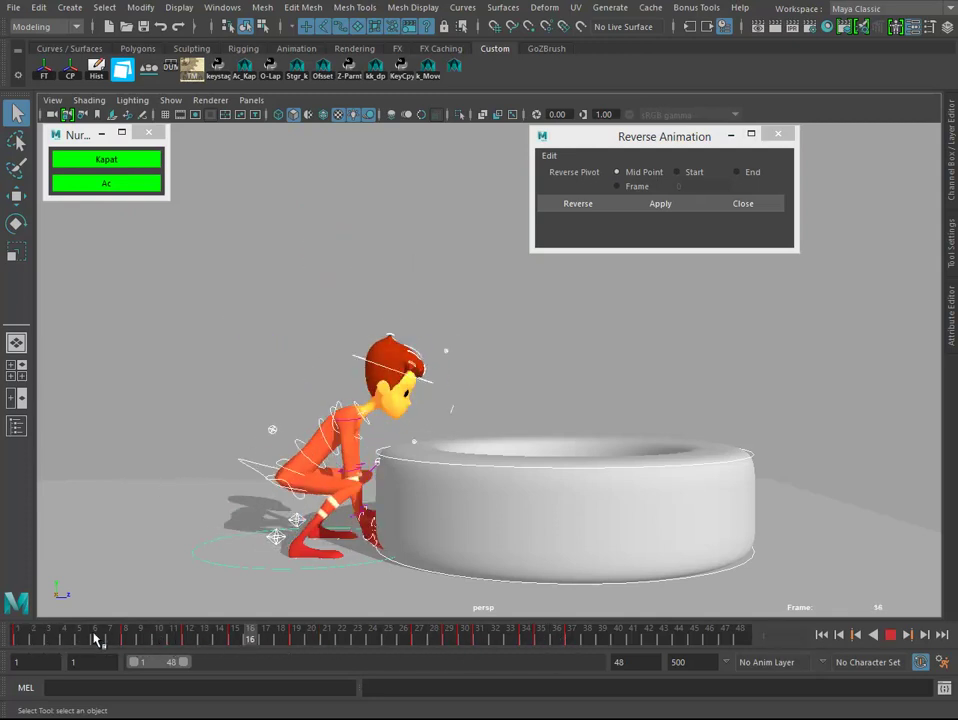
click(16, 636)
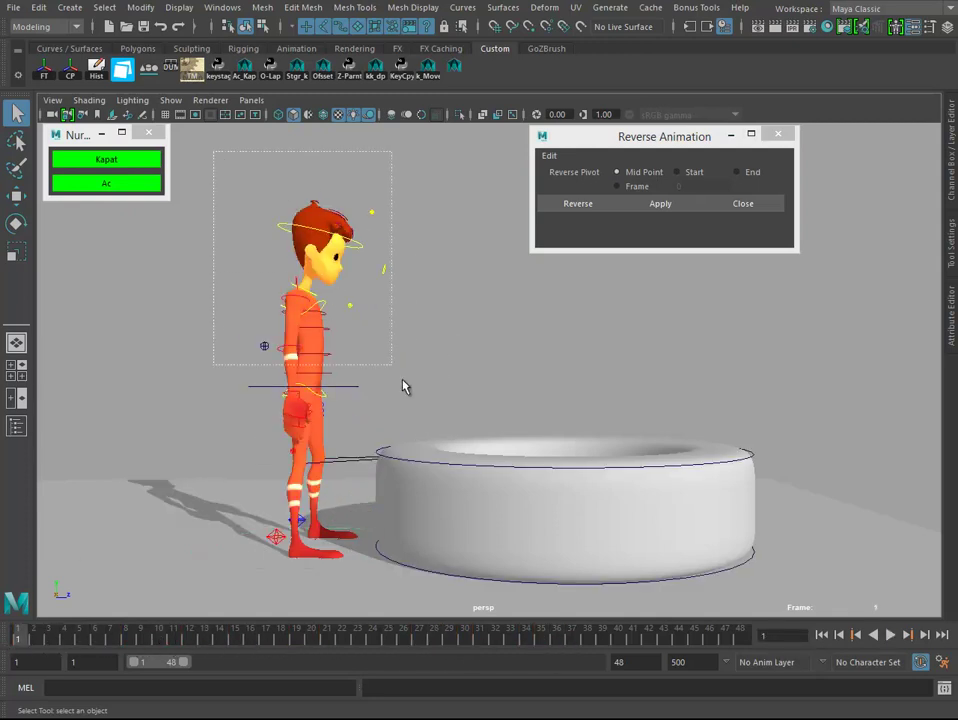
Apply Reverse Animation with the Mid Point pivot and scrub the reversed poses up to frame 33.
click(637, 206)
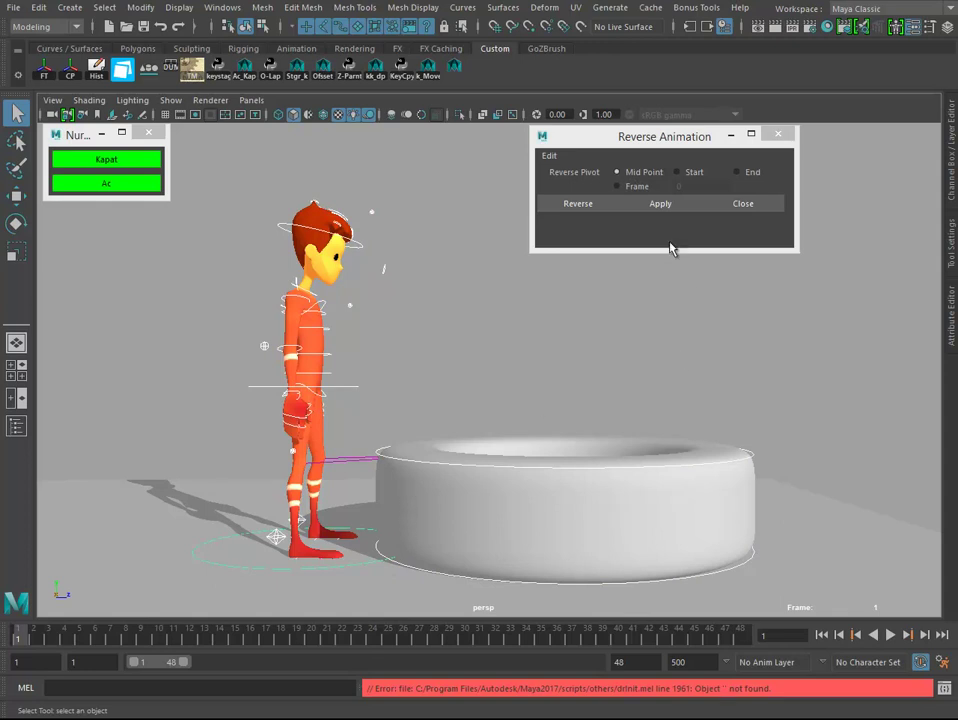
click(655, 206)
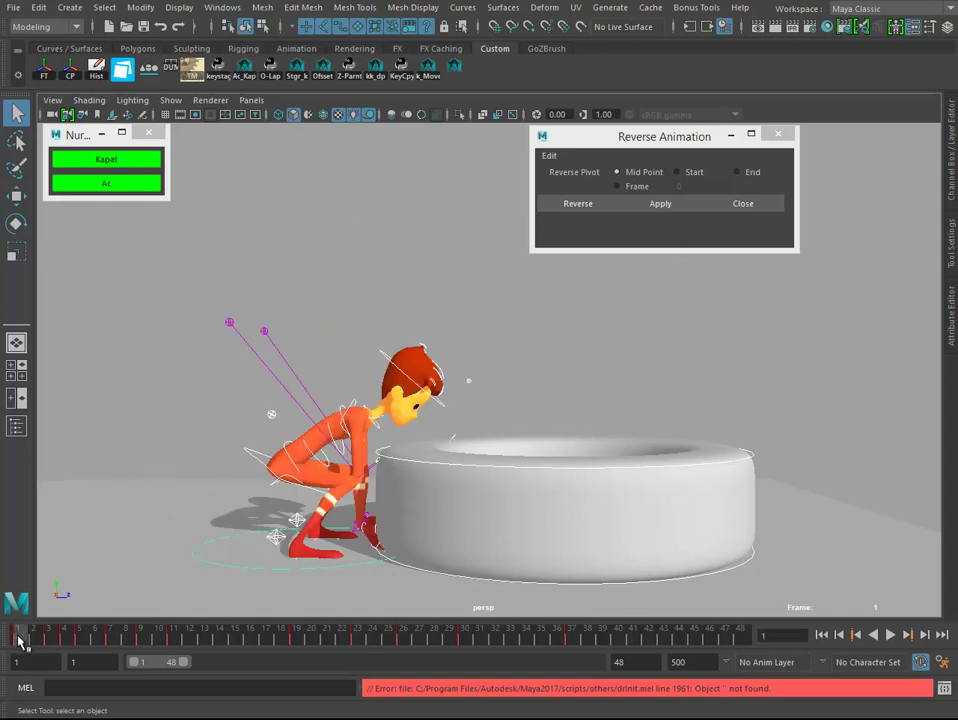
key(alt+v)
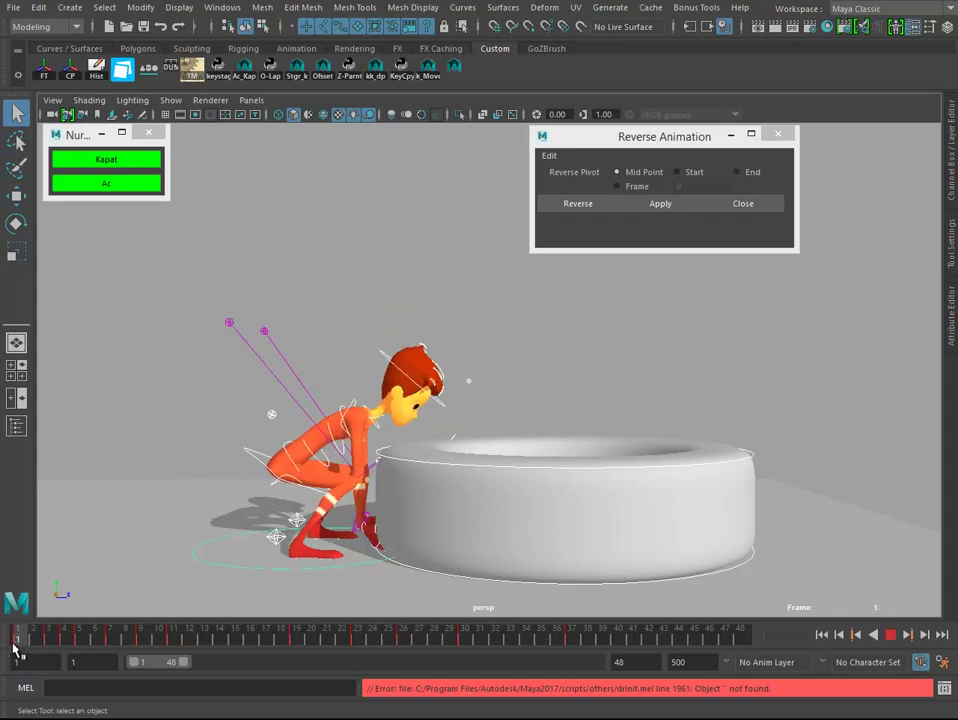
click(16, 638)
drag(17, 645, 342, 652)
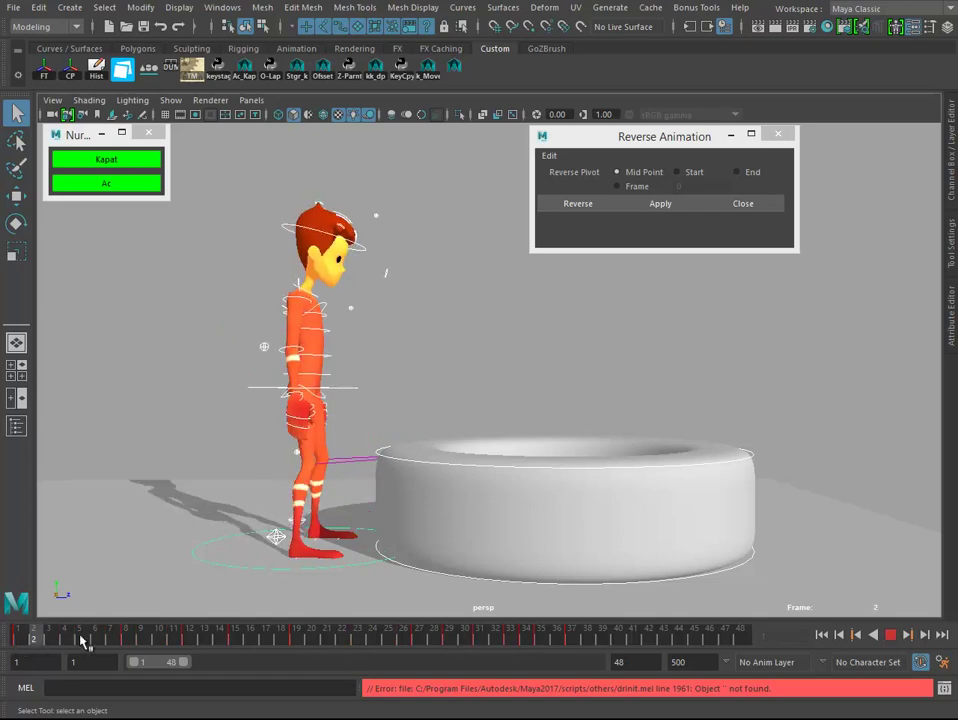
drag(257, 651, 573, 641)
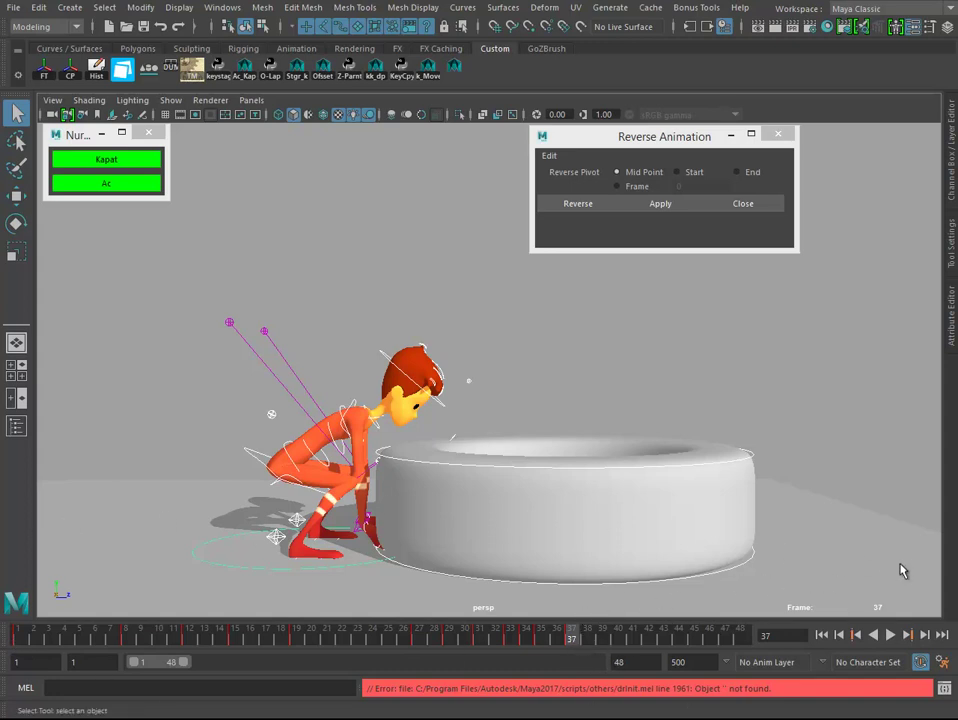
Set the pivot to End, extend the playback range to 171 frames, and preview the later frames.
click(737, 172)
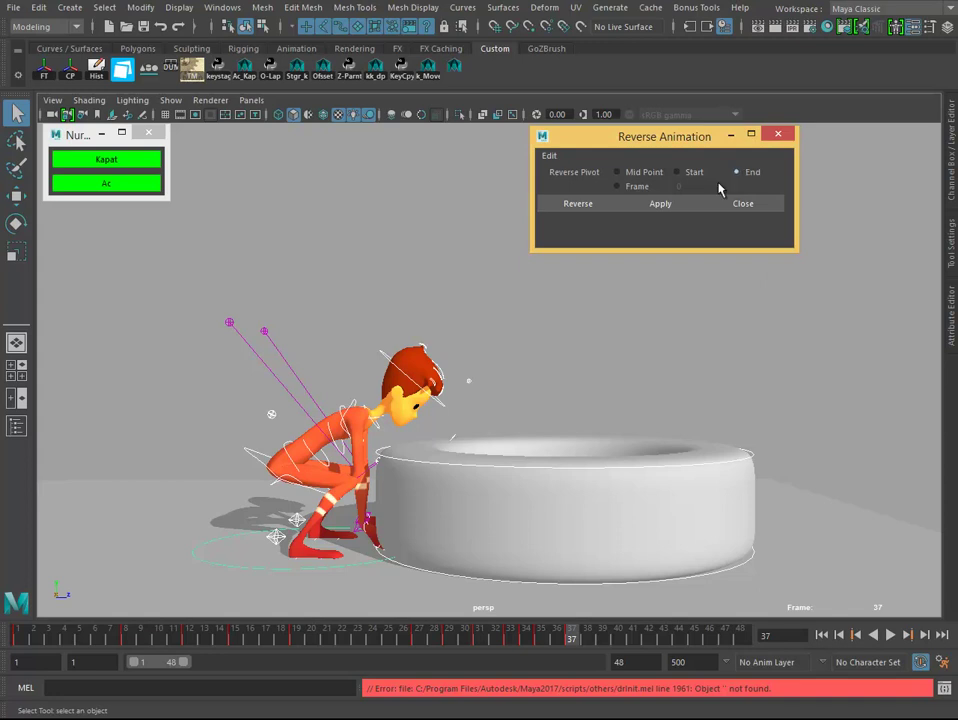
drag(187, 663, 298, 669)
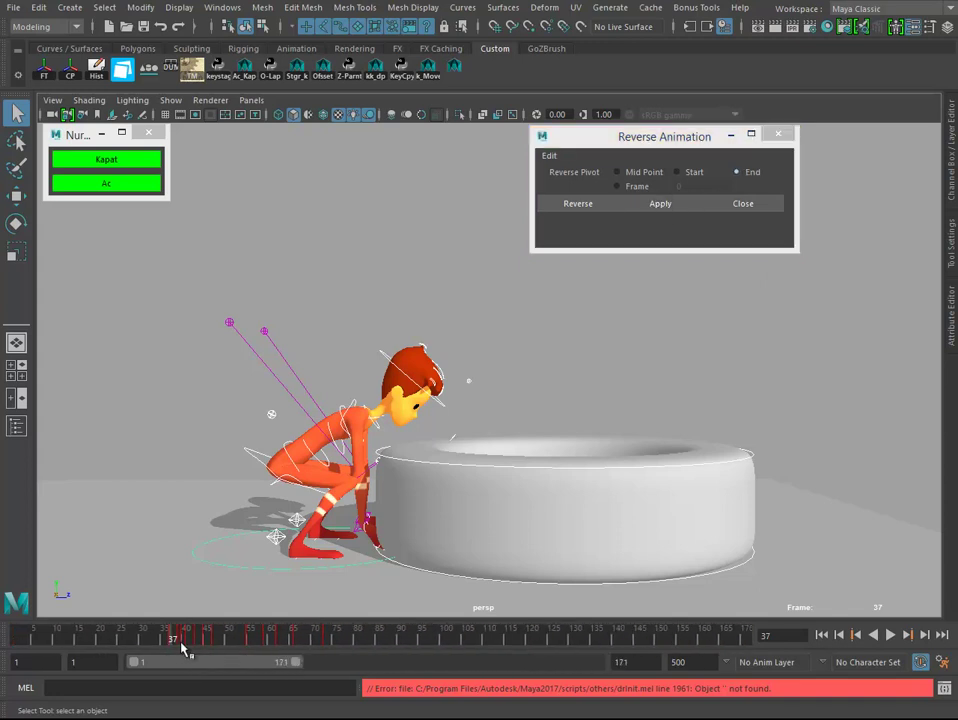
mouse_move(175, 640)
mouse_down()
mouse_move(323, 641)
mouse_move(172, 642)
mouse_up()
key(alt+v)
drag(300, 638, 168, 640)
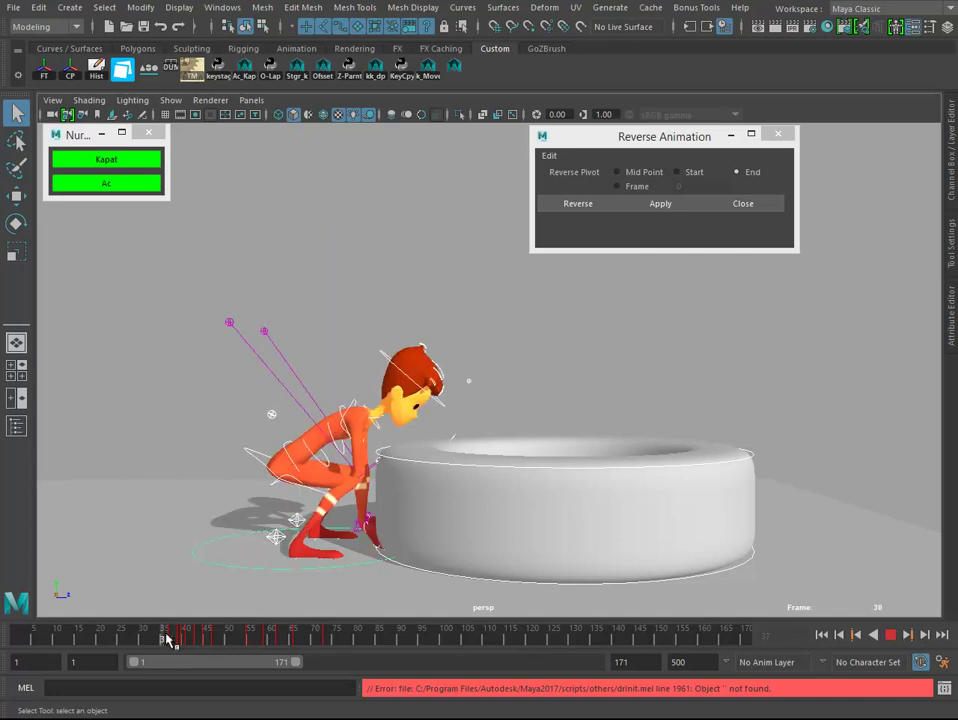
Reverse the animation about the Start pivot and play back the result.
click(689, 177)
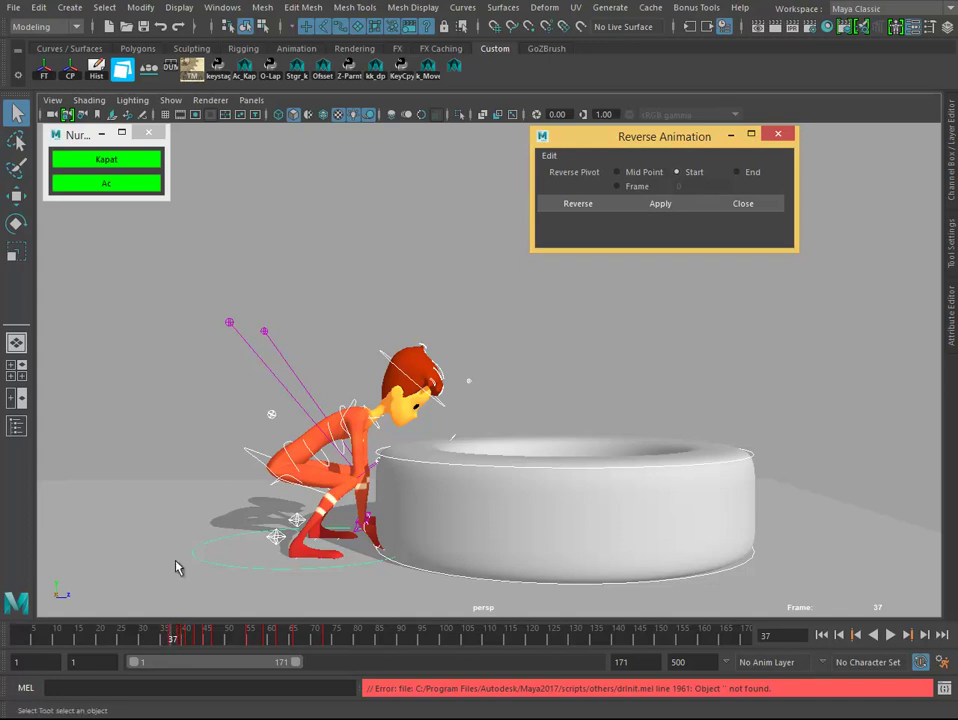
click(659, 204)
key(alt+v)
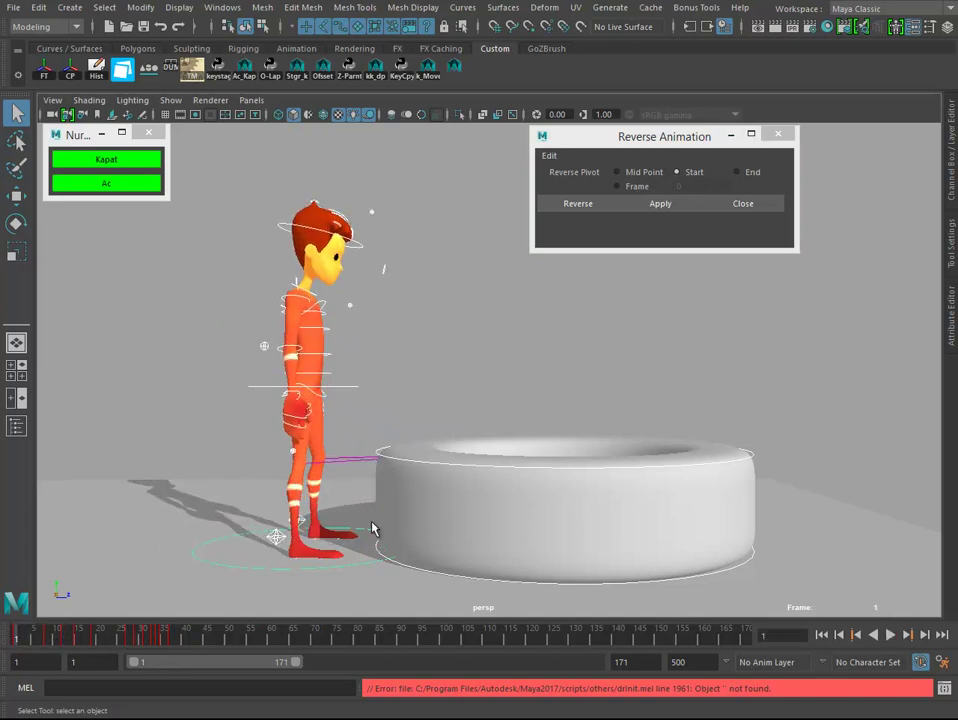
drag(611, 132, 651, 163)
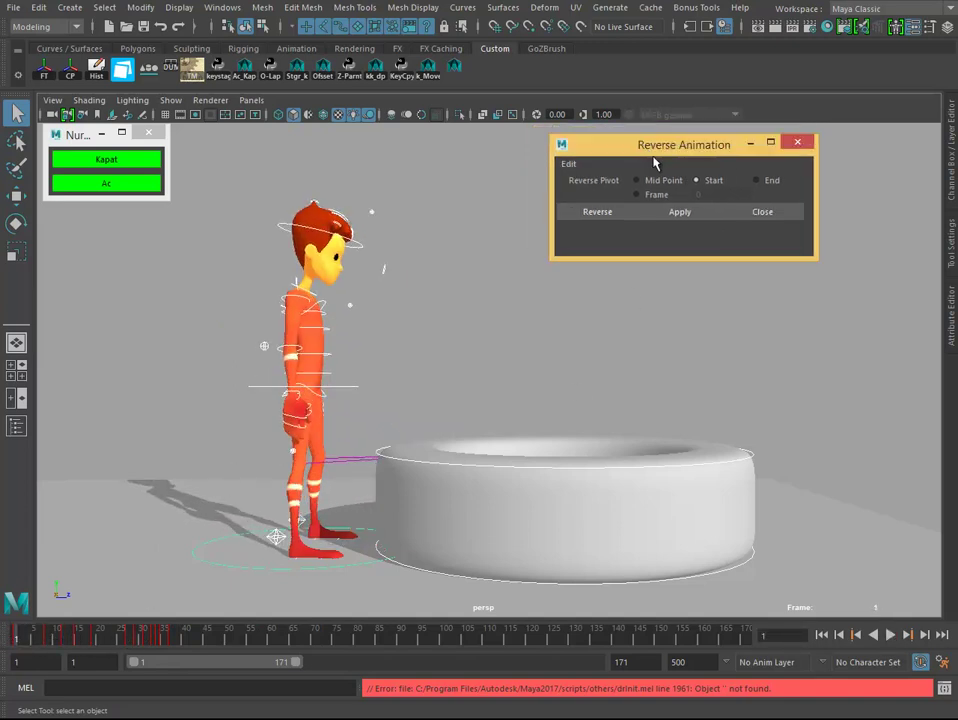